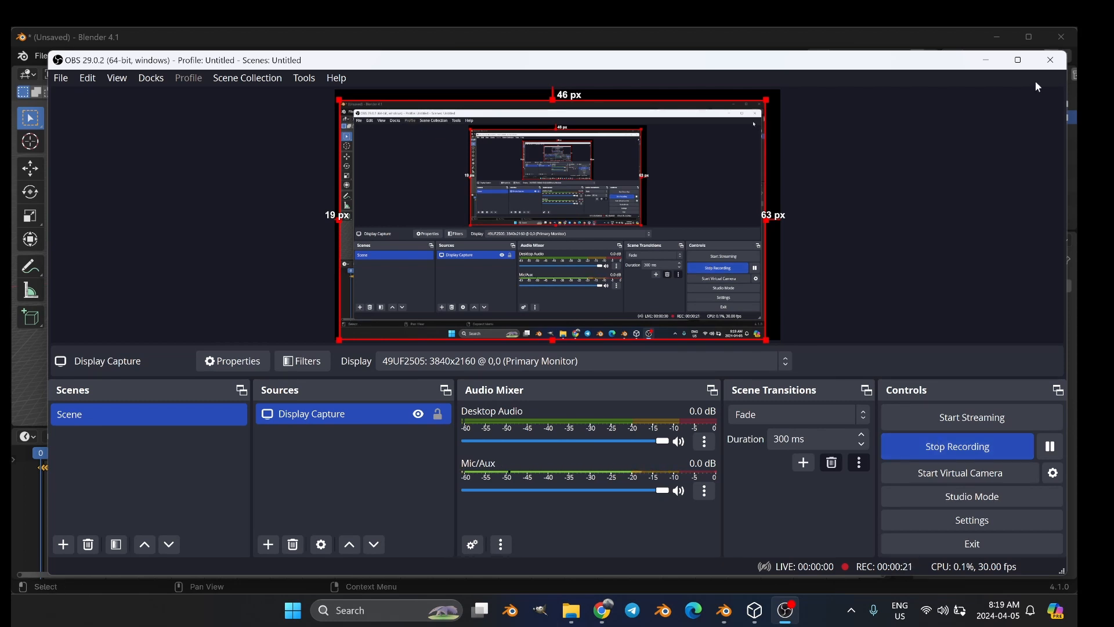
- Switch to Blender and play back the existing plane's animation, stopping it once the keyframed range has passed
click(987, 63)
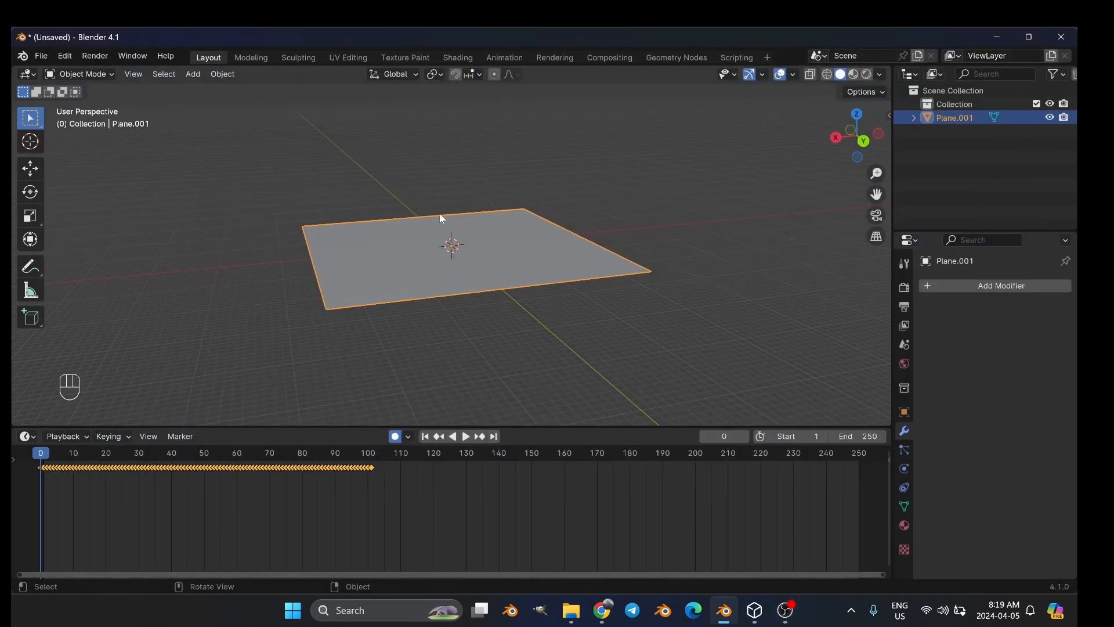
middle_drag(442, 218, 232, 252)
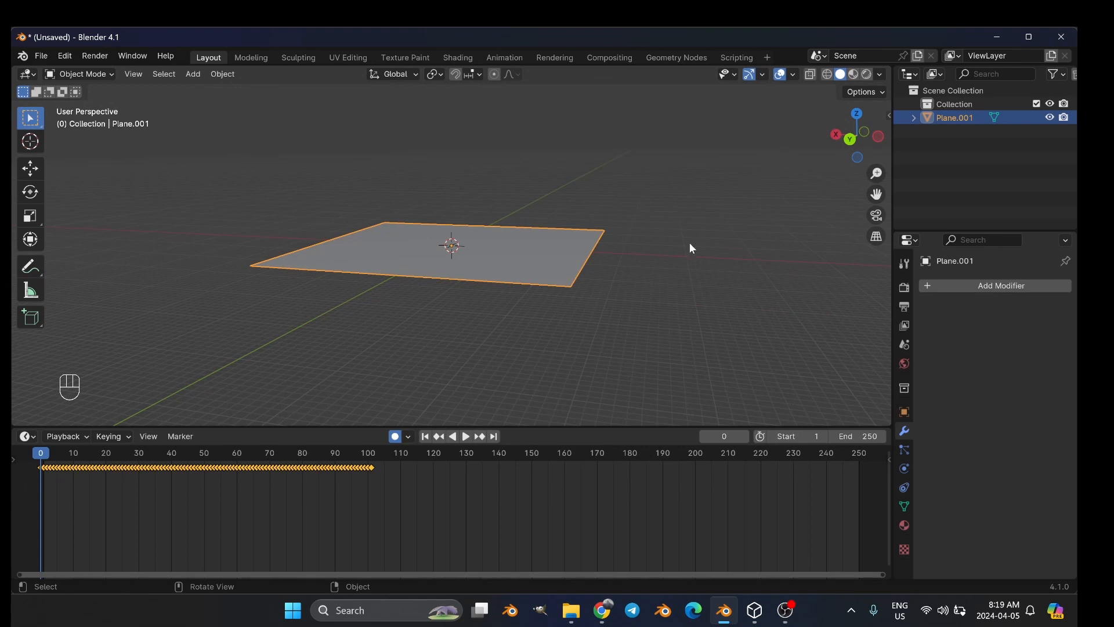
key(space)
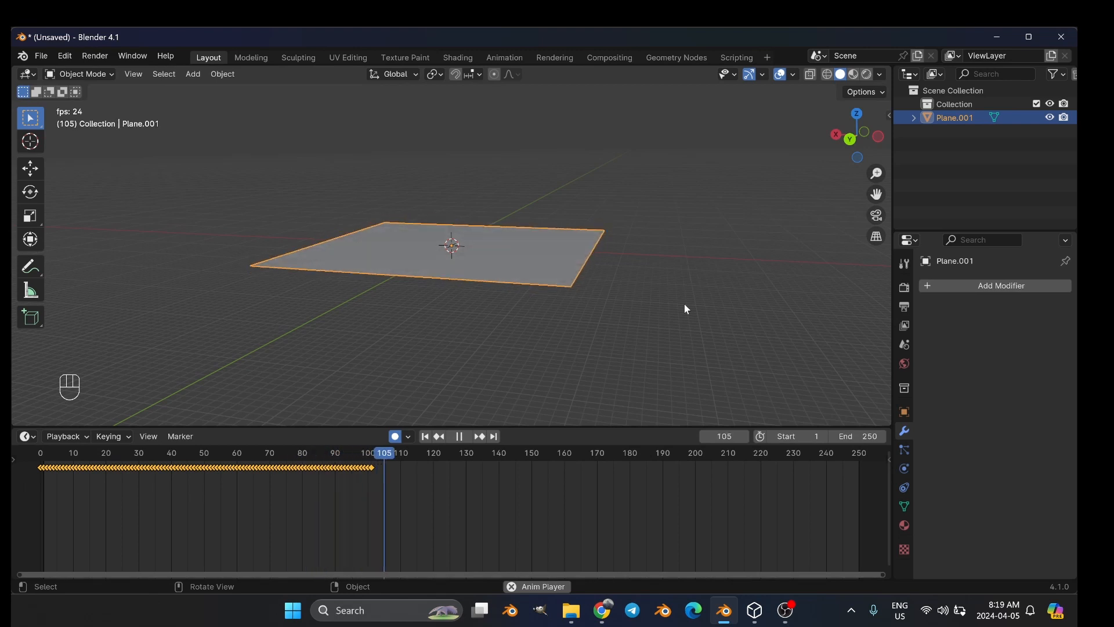
key(space)
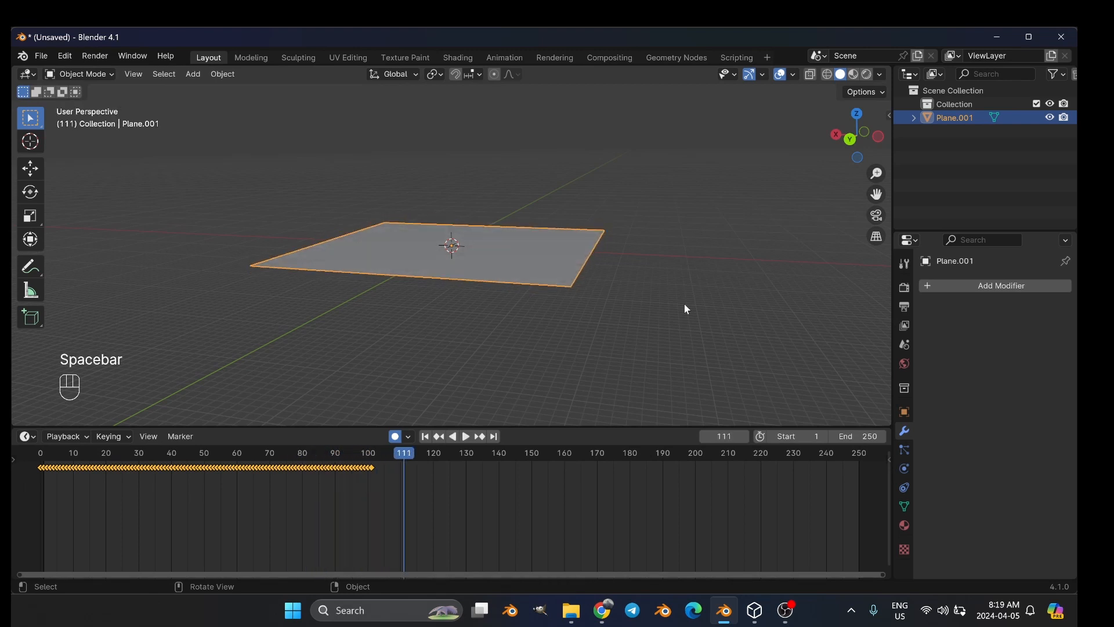
- Return the timeline to frame 0 and delete the existing plane from the scene
drag(405, 451, 40, 452)
drag(205, 148, 698, 324)
key(Delete)
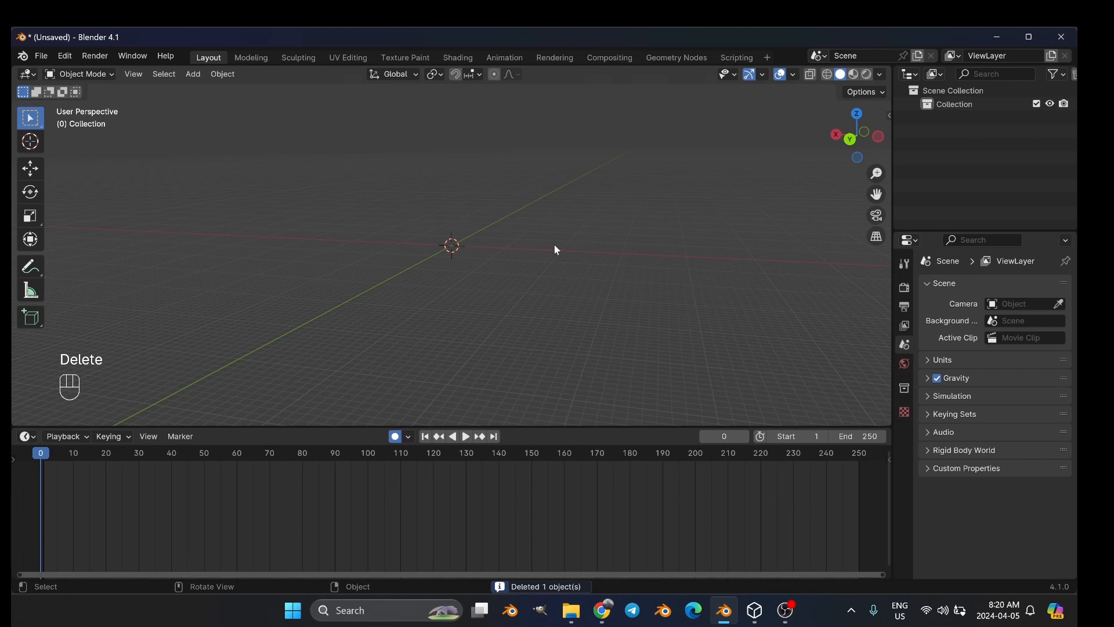
- Add a new mesh plane at the world origin
key(KP_1)
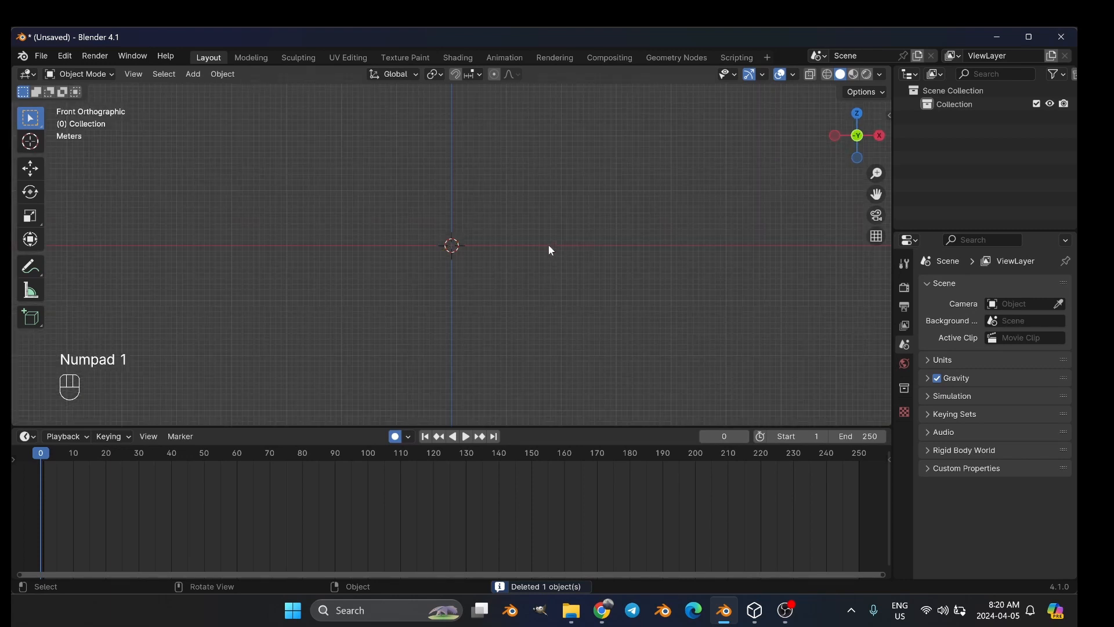
key(shift+a)
mouse_move(551, 251)
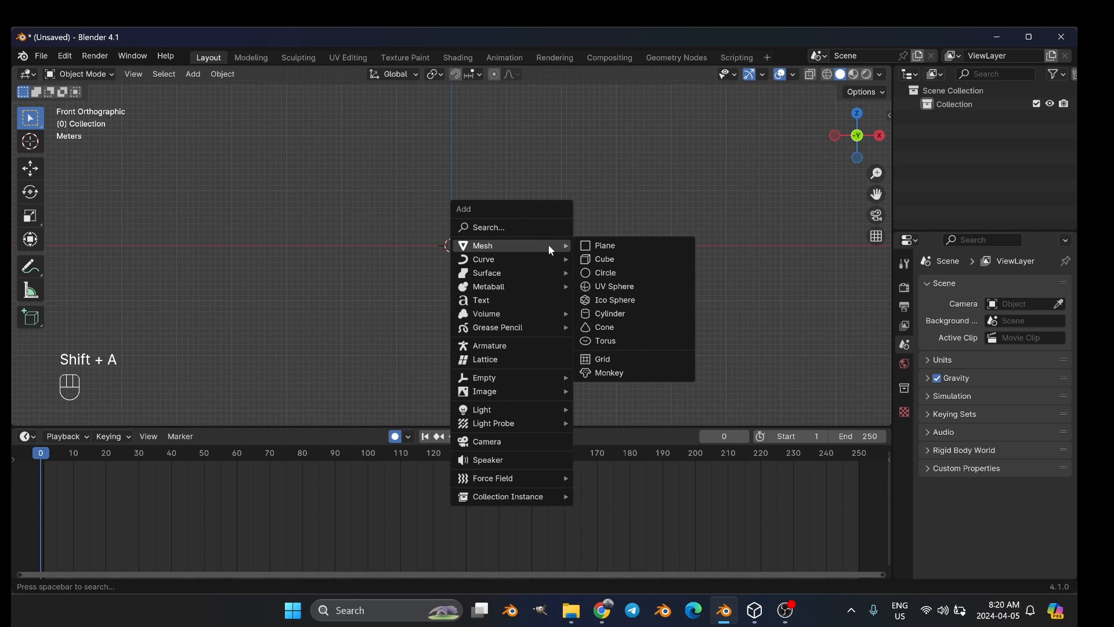
click(594, 249)
middle_drag(562, 229, 394, 257)
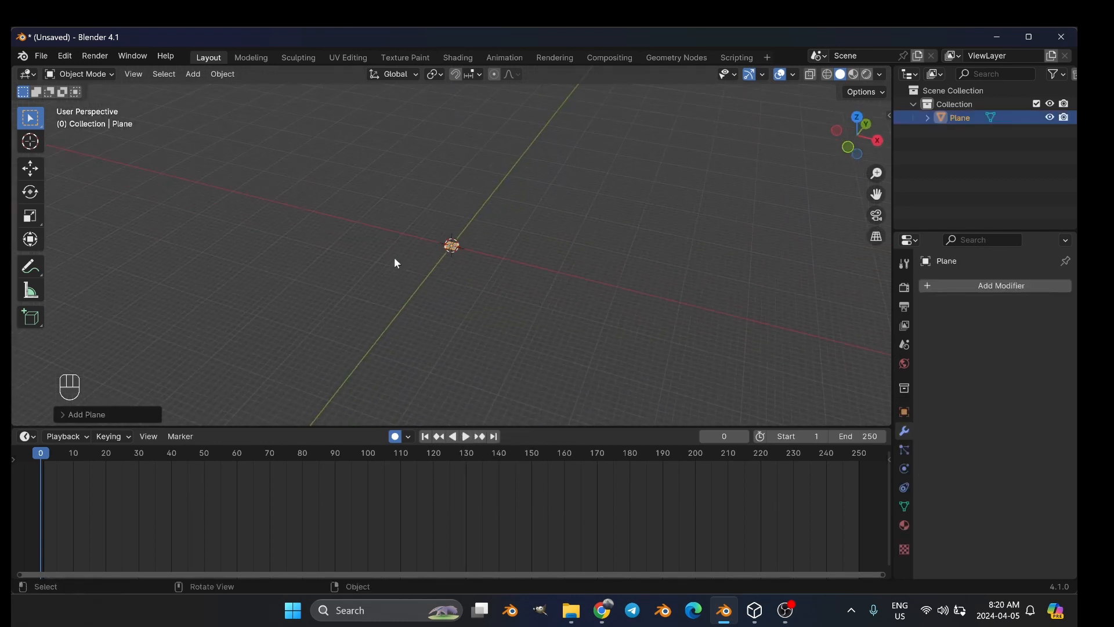
scroll(394, 257, up, 7)
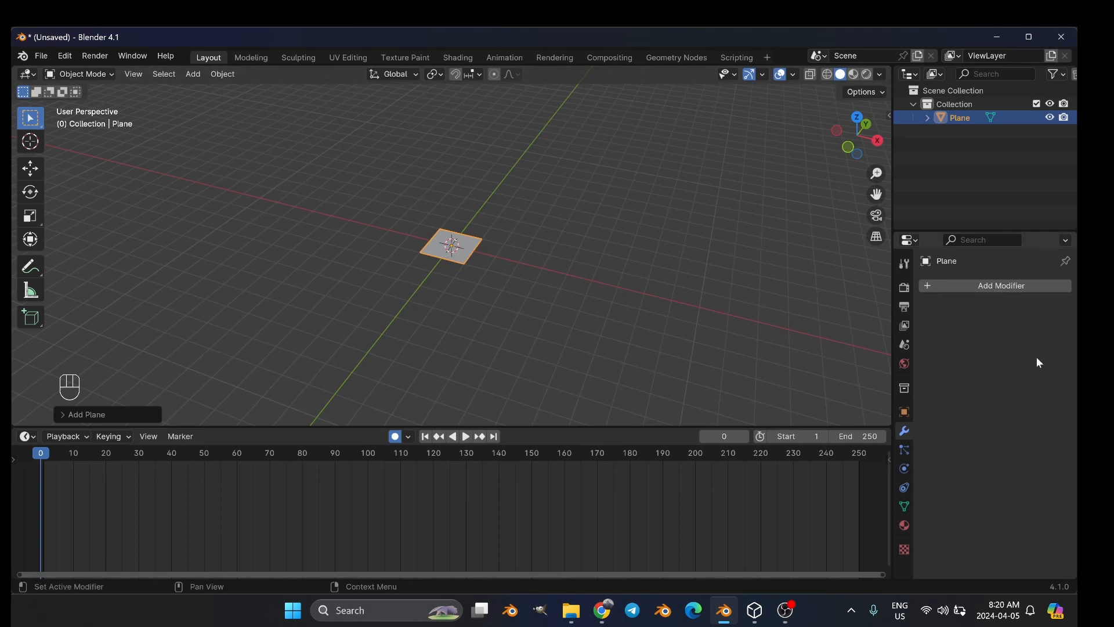
- Add an Ocean modifier to the new plane
click(1008, 288)
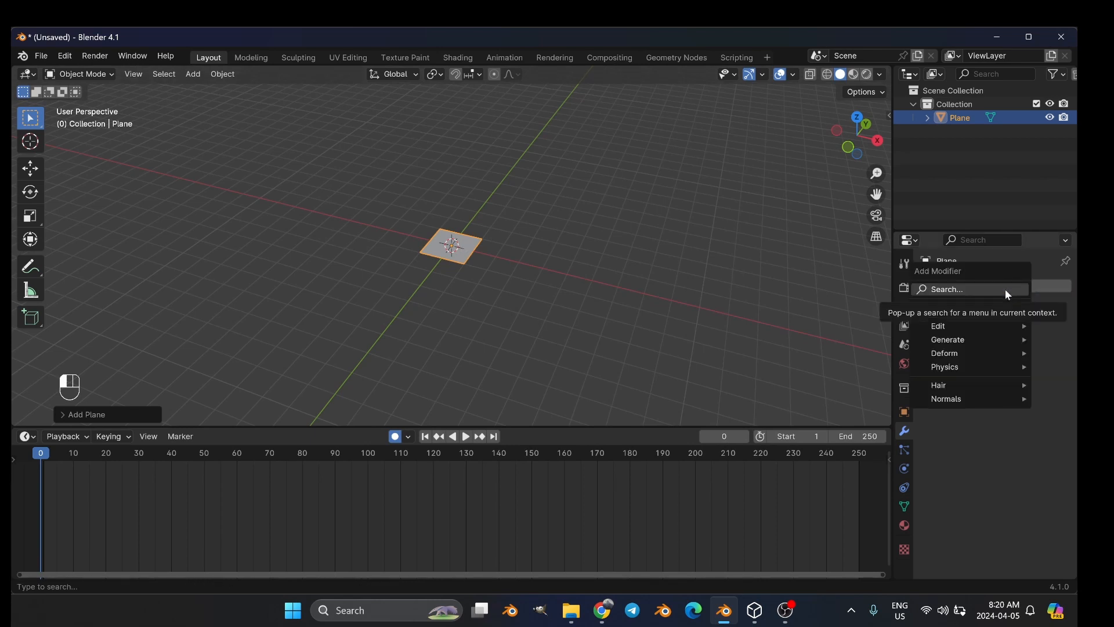
click(1006, 291)
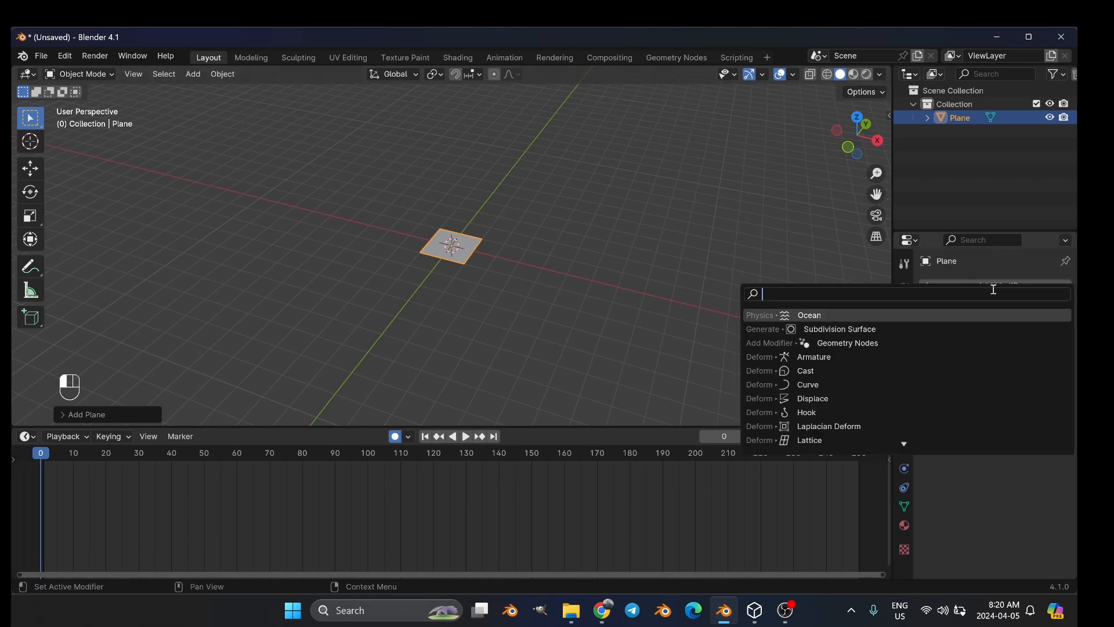
text(ocean)
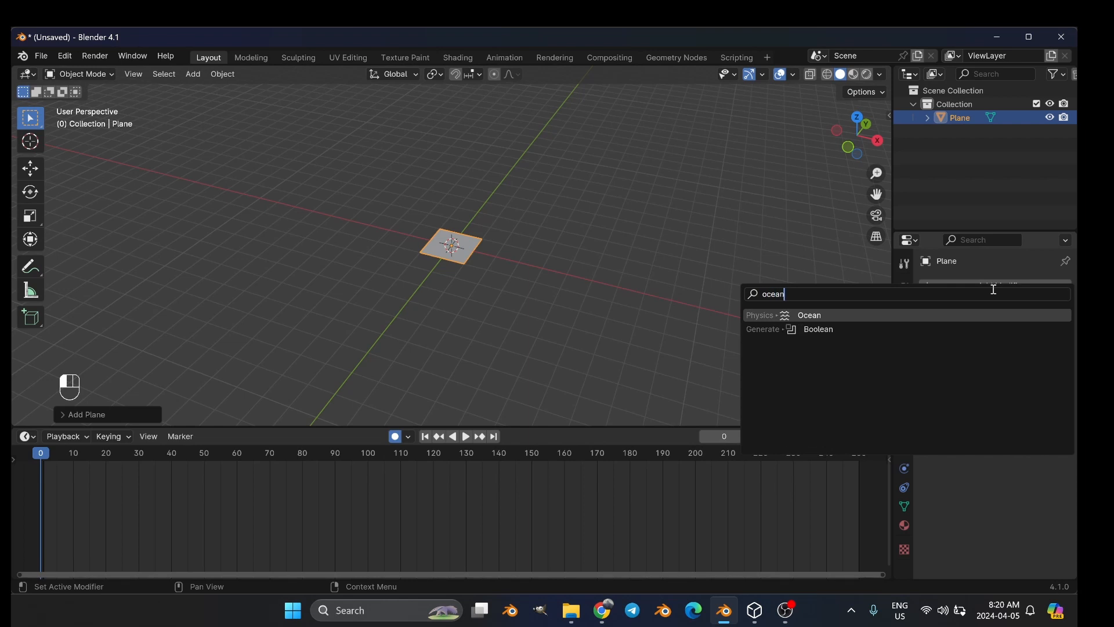
click(860, 313)
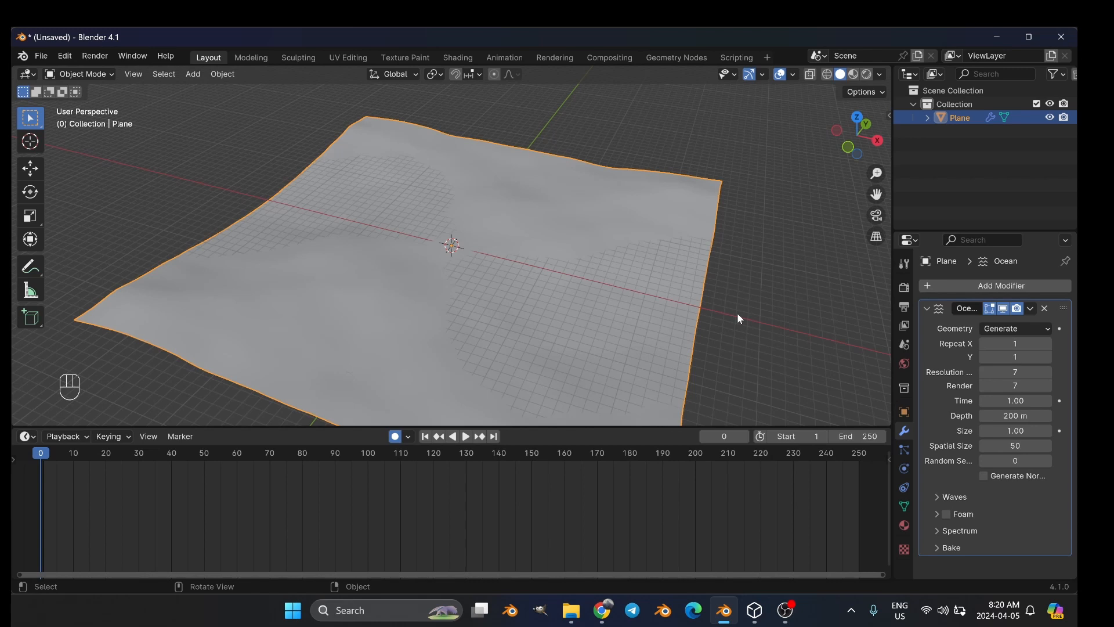
- With auto keying enabled, keyframe the Ocean modifier's Time at 1.00 on frame 0
click(398, 438)
click(397, 437)
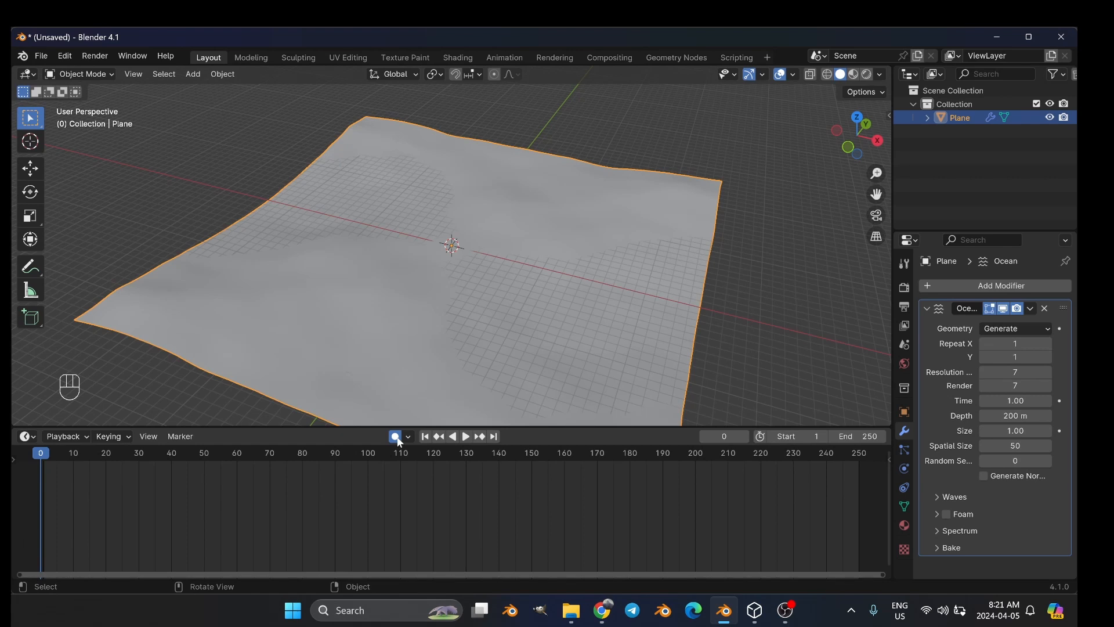
click(1059, 401)
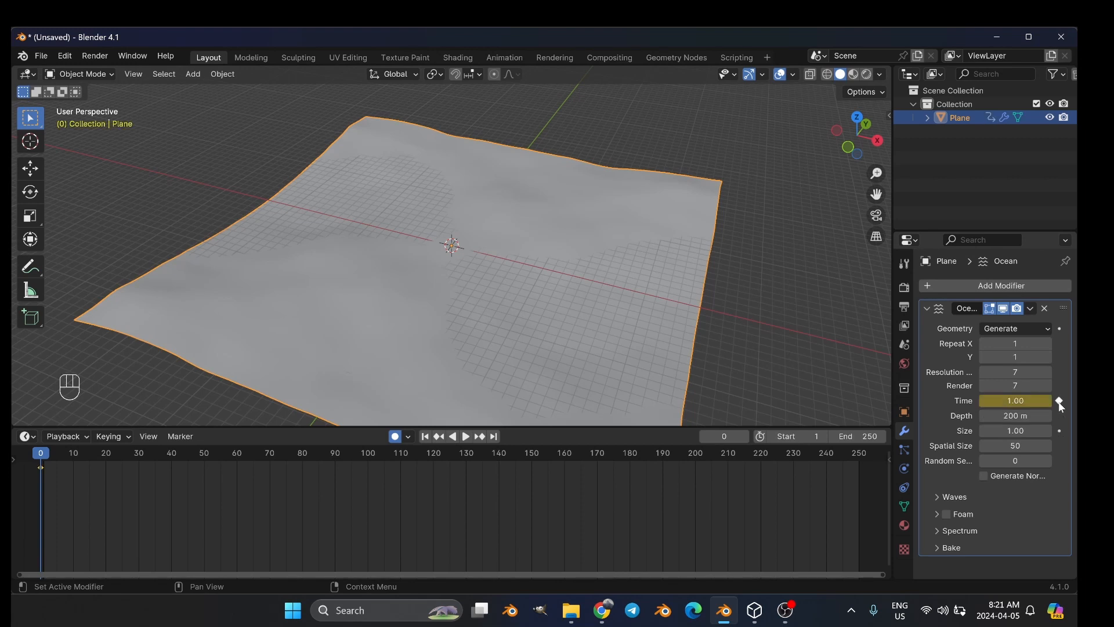
- At frame 100, set the Ocean modifier's Time to 20 and keyframe it
click(369, 451)
click(1017, 400)
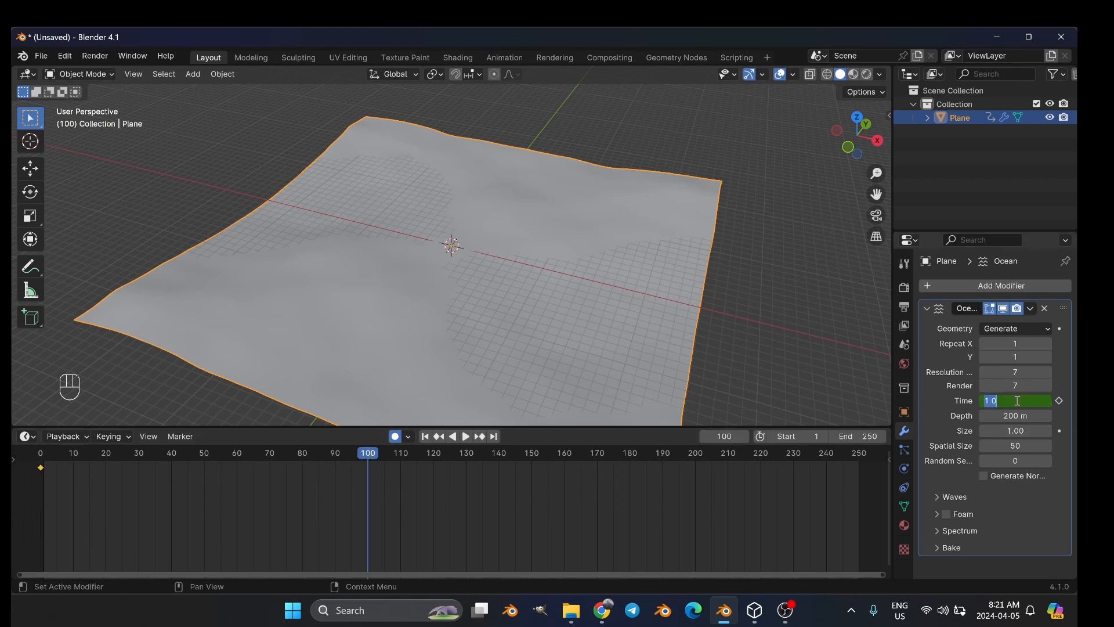
text(20)
key(Return)
key(i)
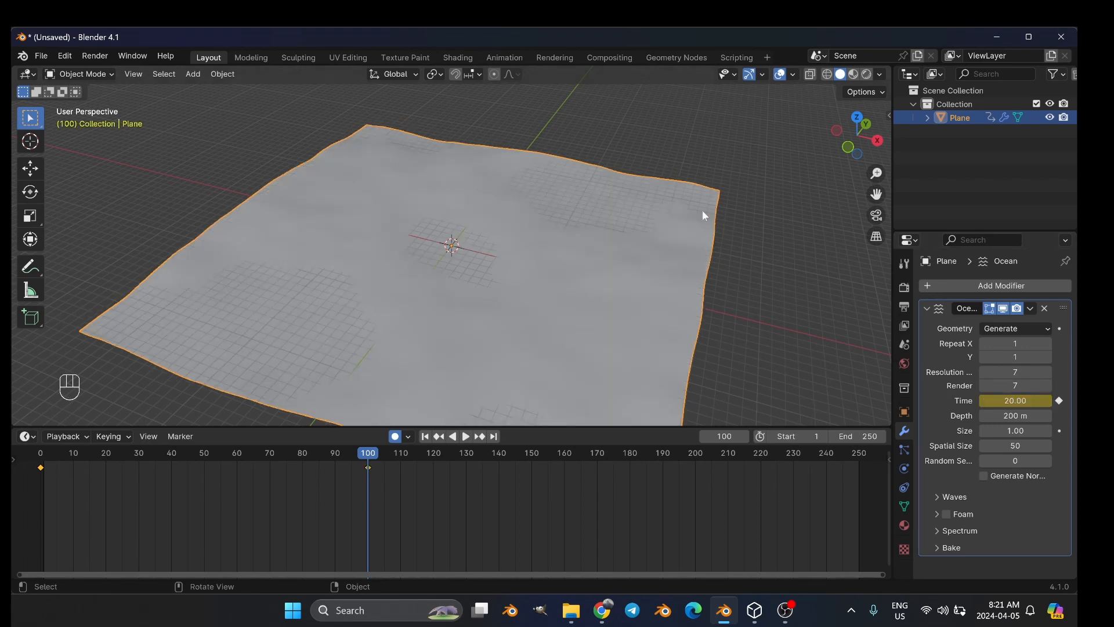
- Briefly play the animation, then set the scene's end frame to 100
scroll(465, 249, down, 1)
key(space)
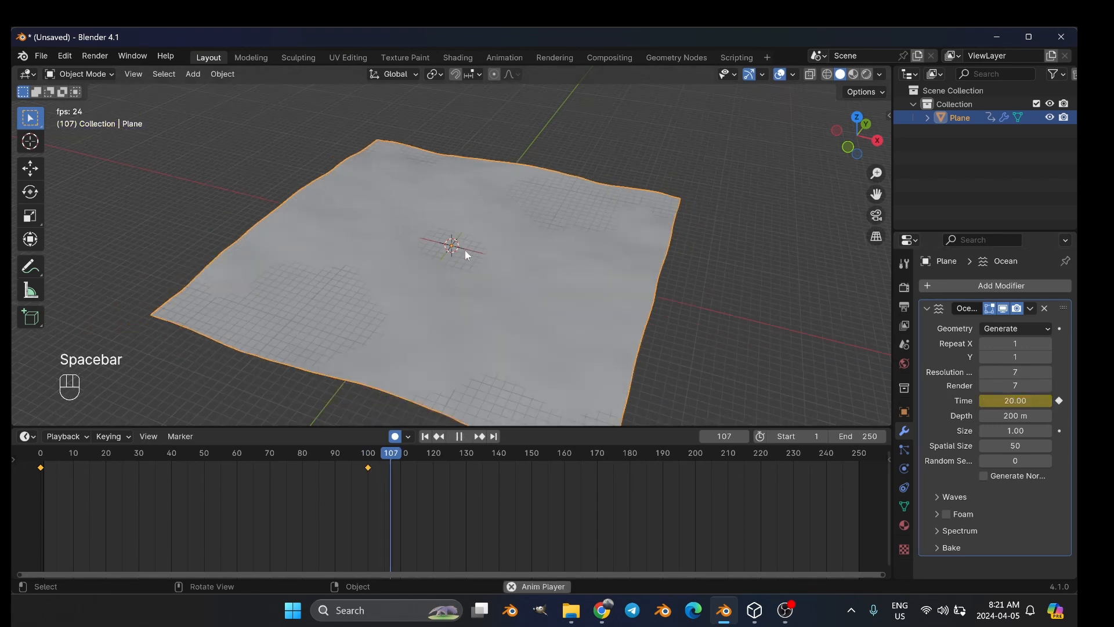
key(space)
click(848, 434)
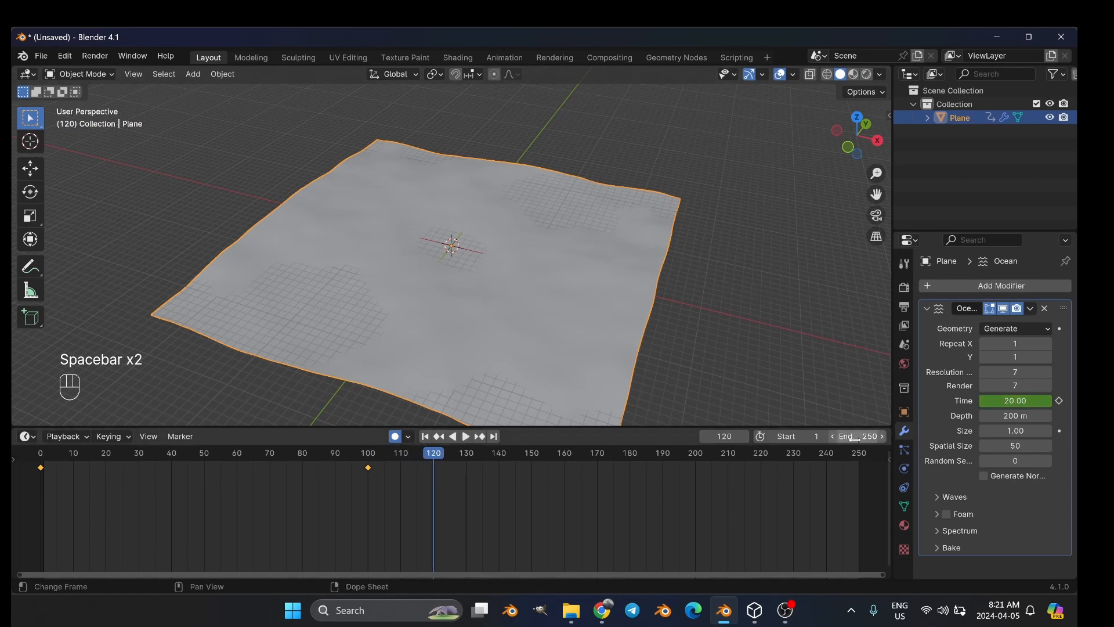
text(100)
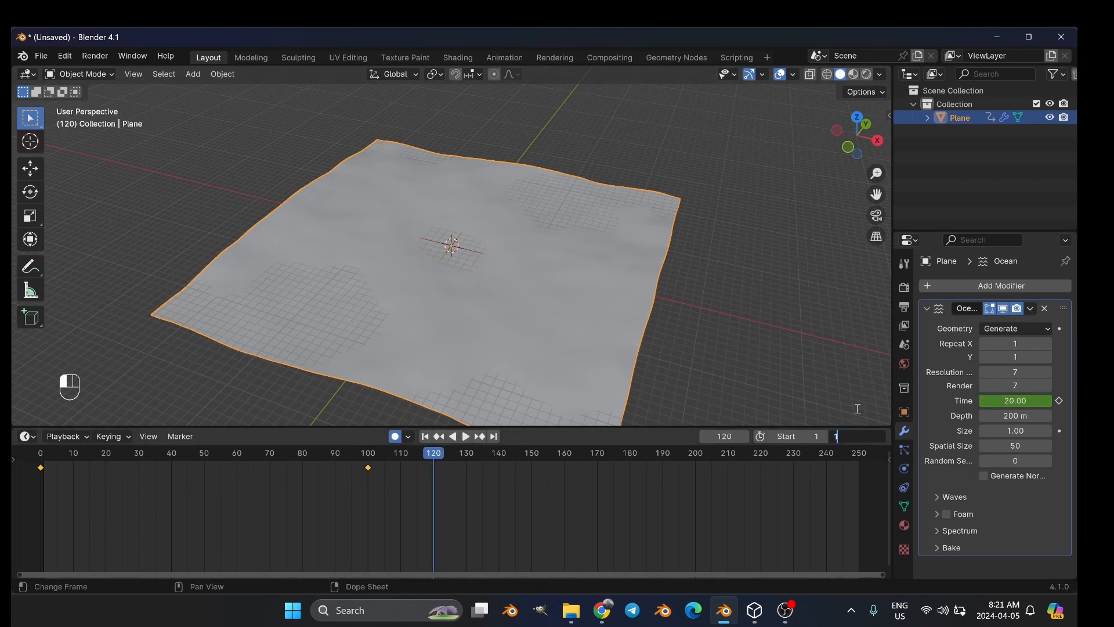
- Play the ocean wave animation within the shortened range, stop it and return to frame 0
key(space)
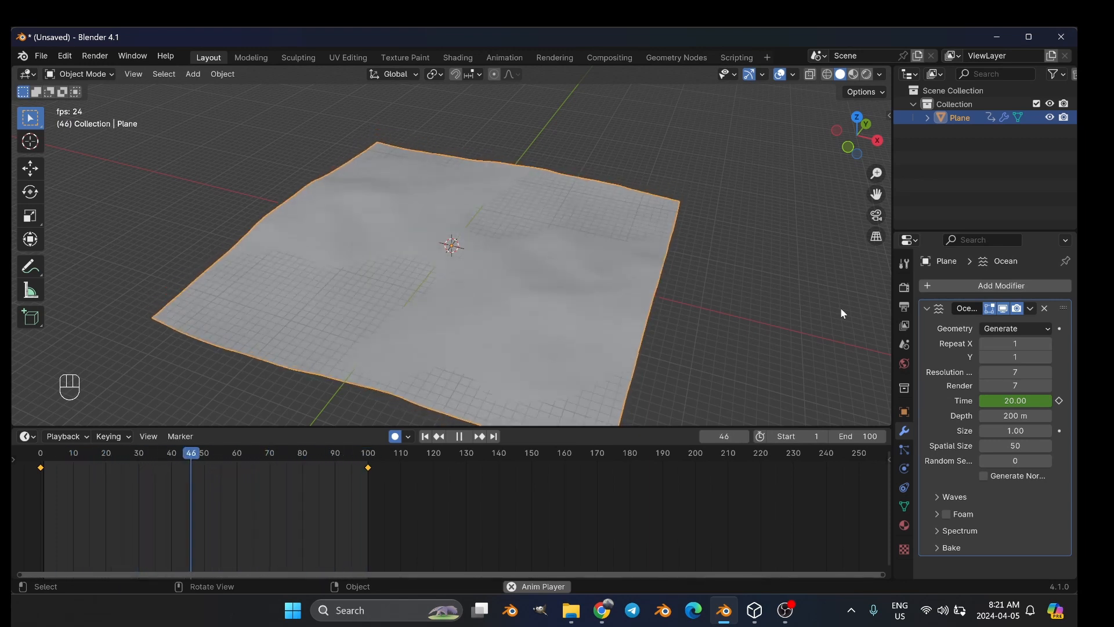
key(space)
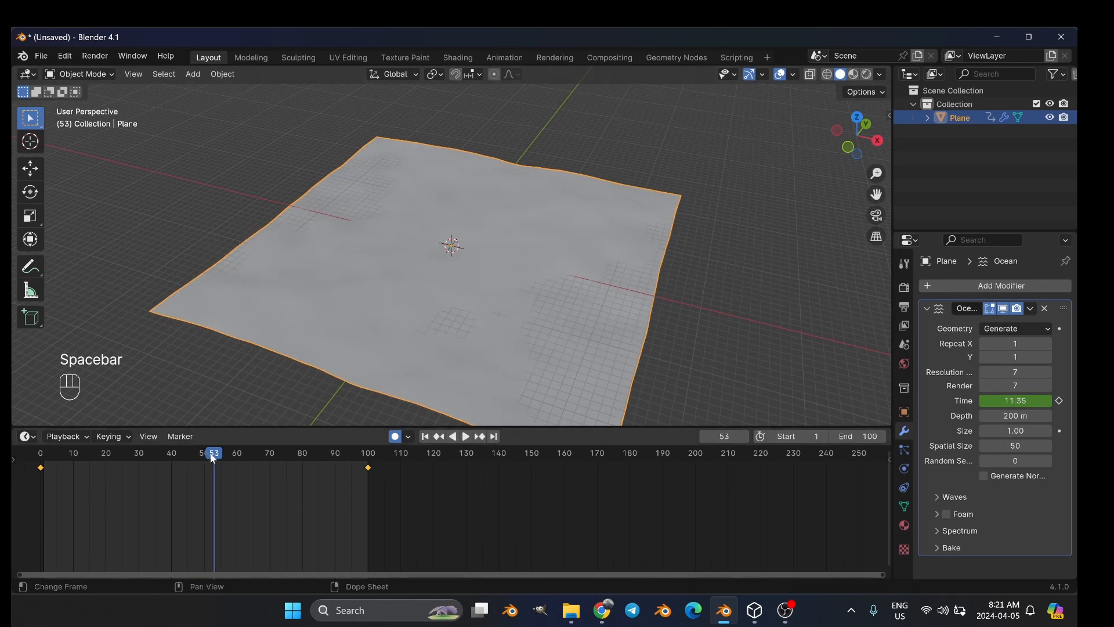
drag(213, 464, 40, 461)
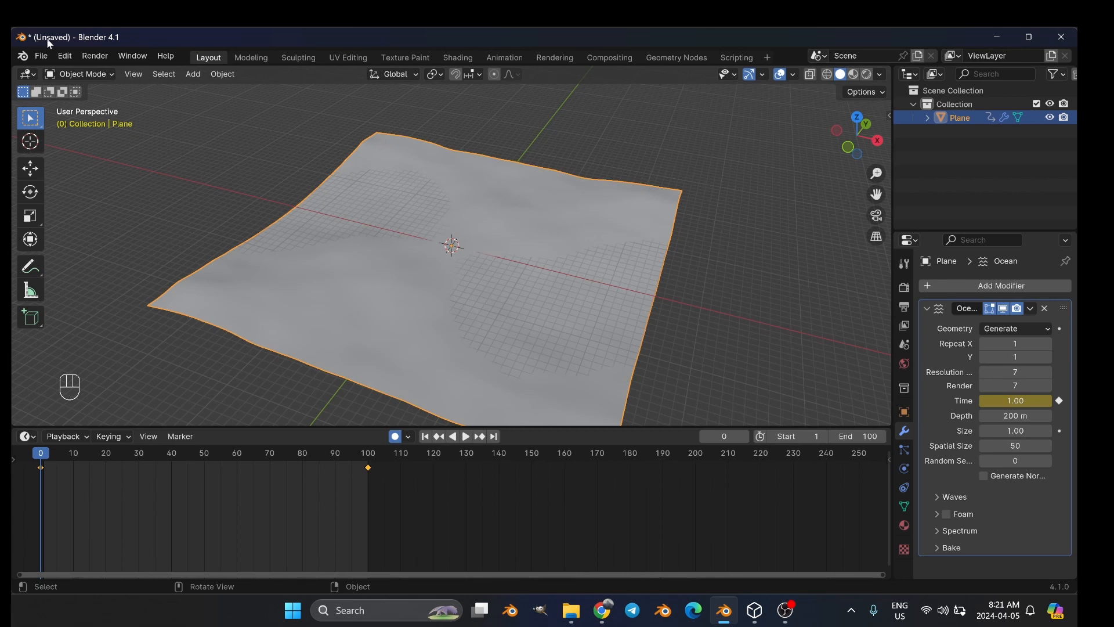
- Begin a glTF 2.0 export with glTF Binary (.glb) as the format
click(36, 58)
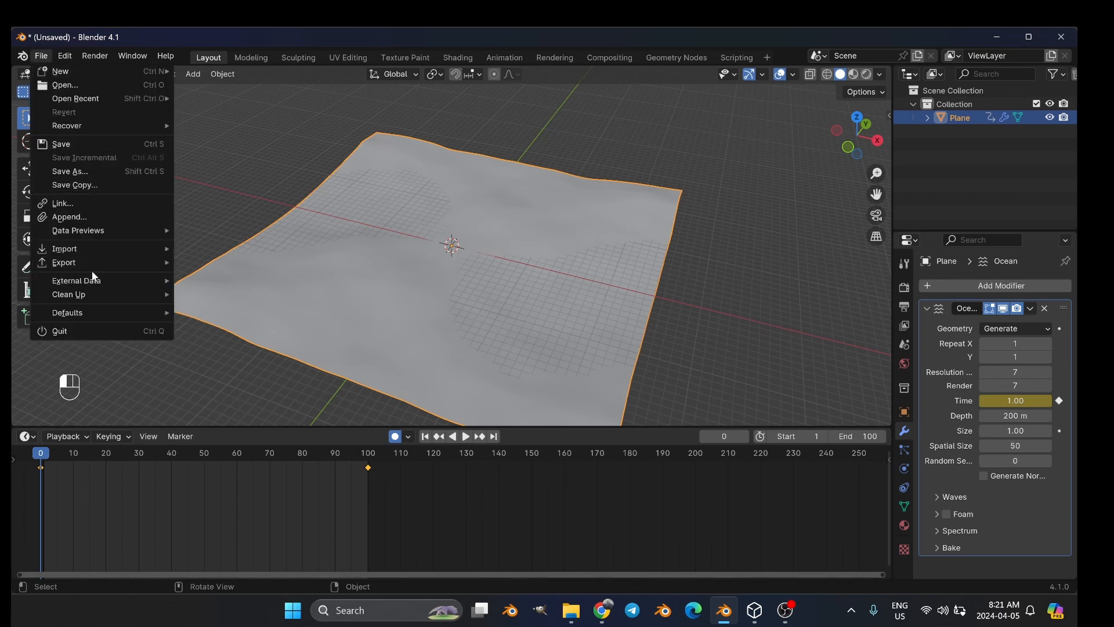
mouse_move(82, 257)
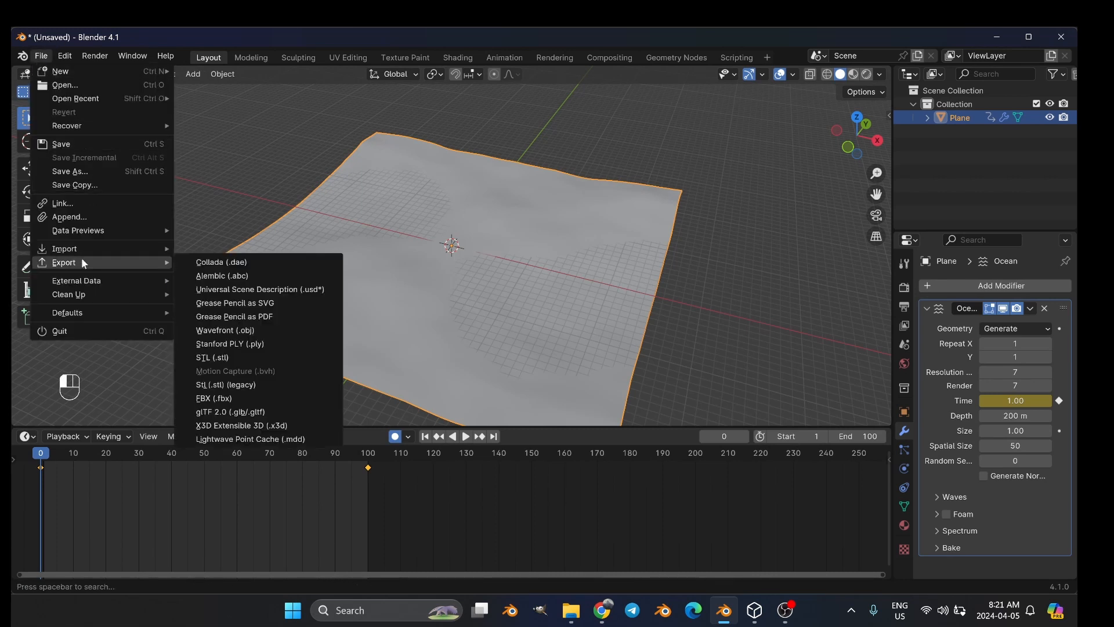
click(231, 413)
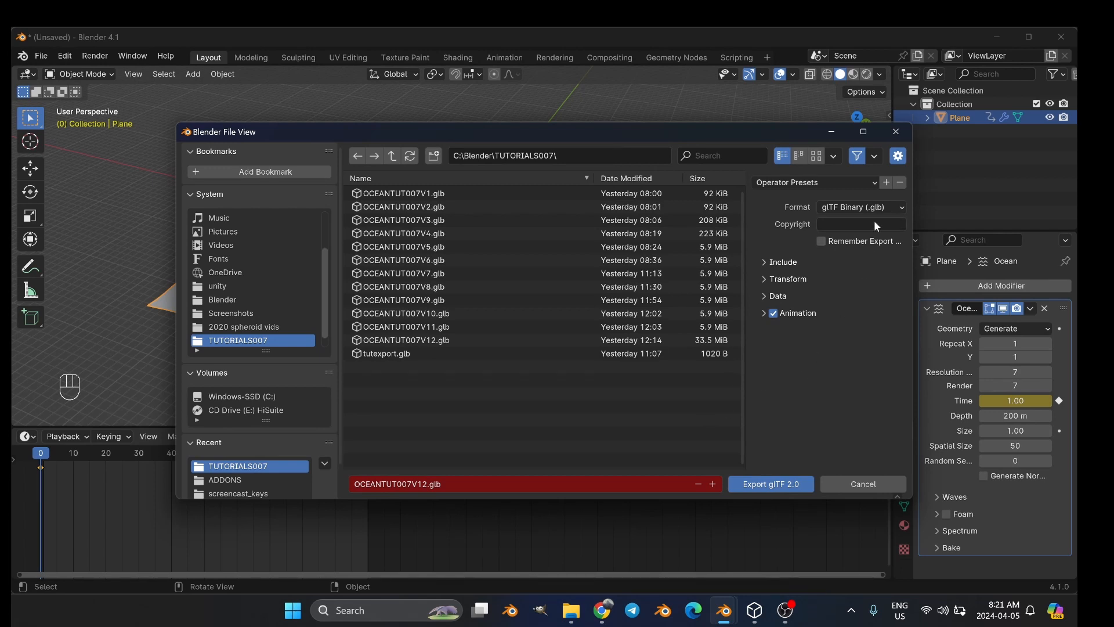
click(851, 207)
- Set the export's animation mode to Active actions merged and export the file as OCEANTUT007V13.glb
click(764, 314)
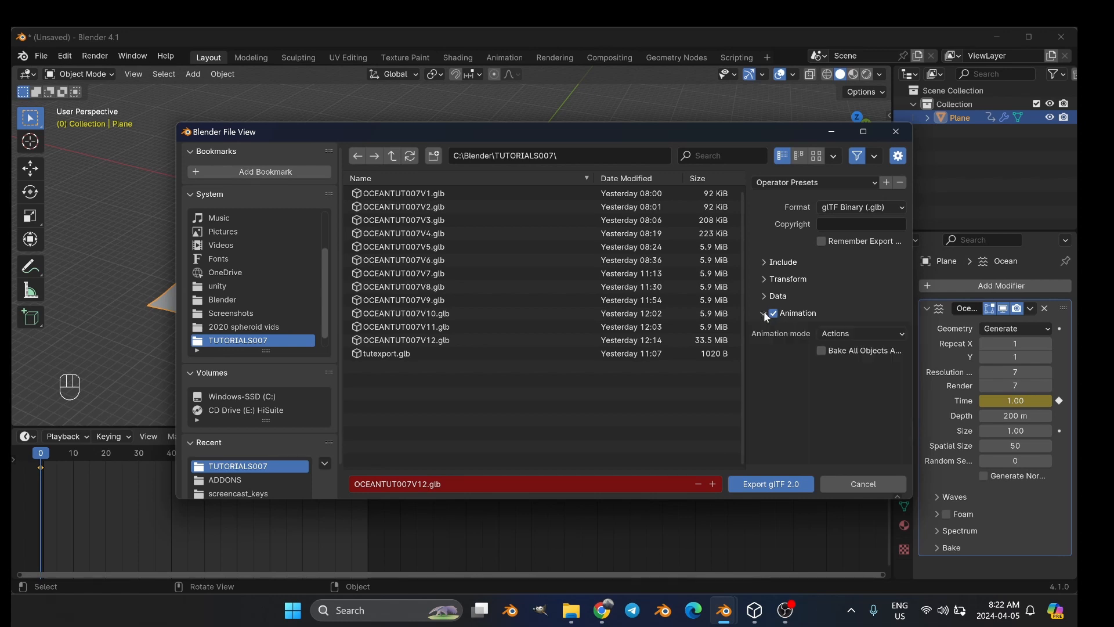
click(847, 334)
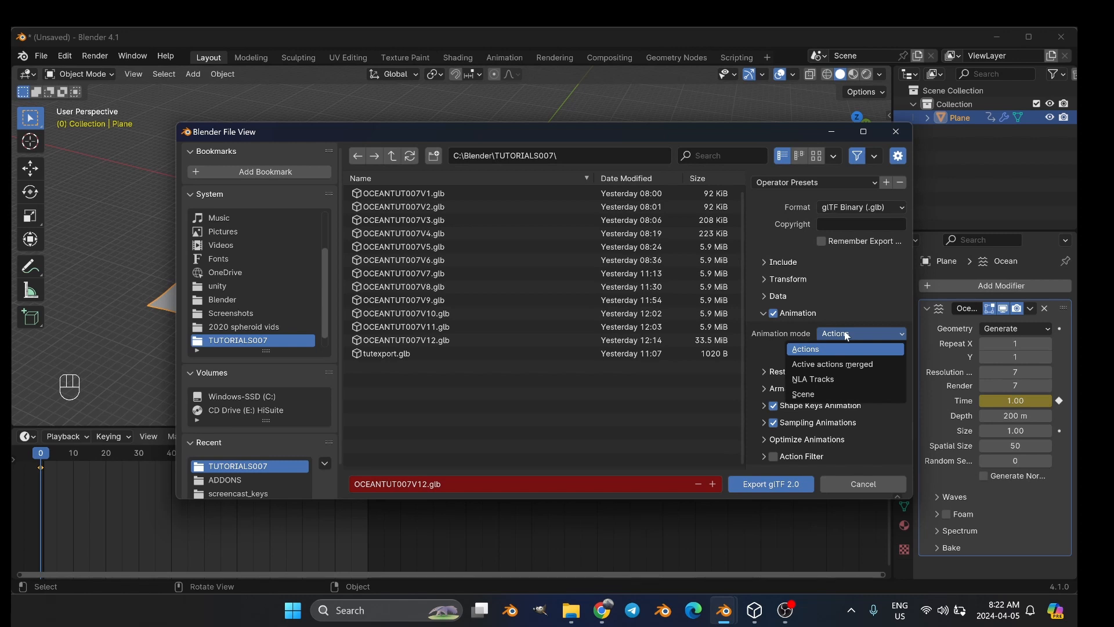
click(856, 365)
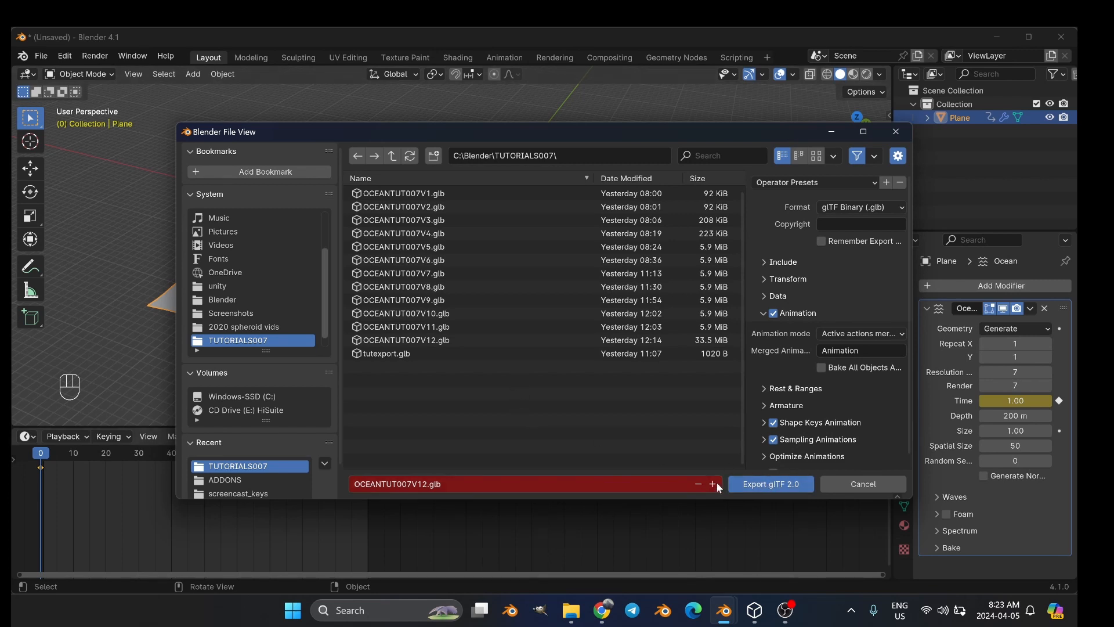
click(763, 486)
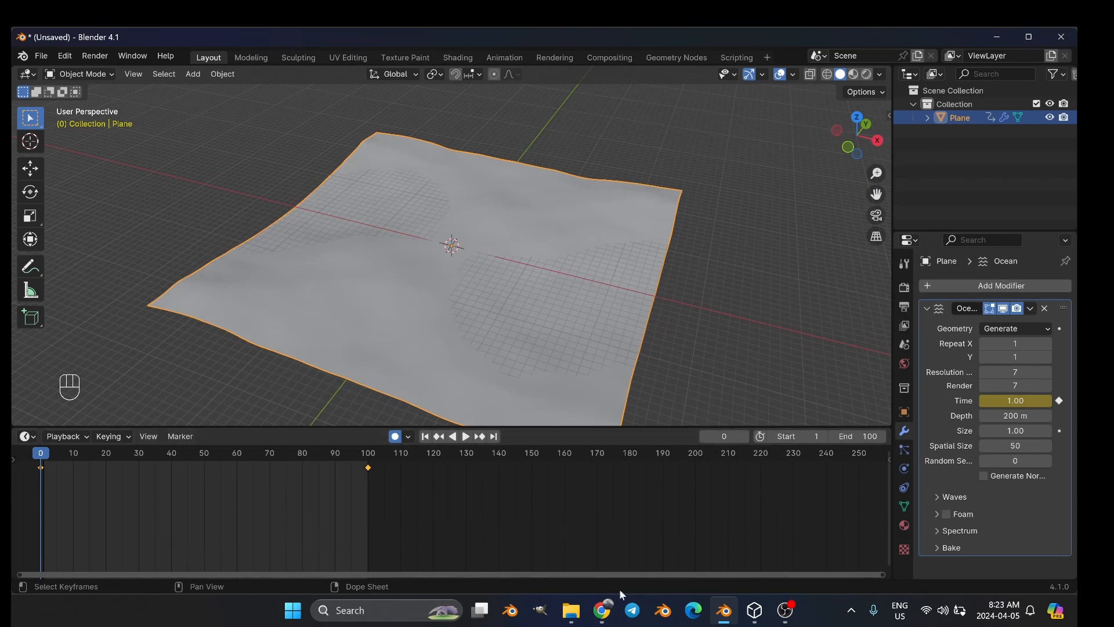
- Switch to File Explorer, go to the TUTORIALS007 folder and open OCEANTUT007V13 in 3D Viewer
click(573, 611)
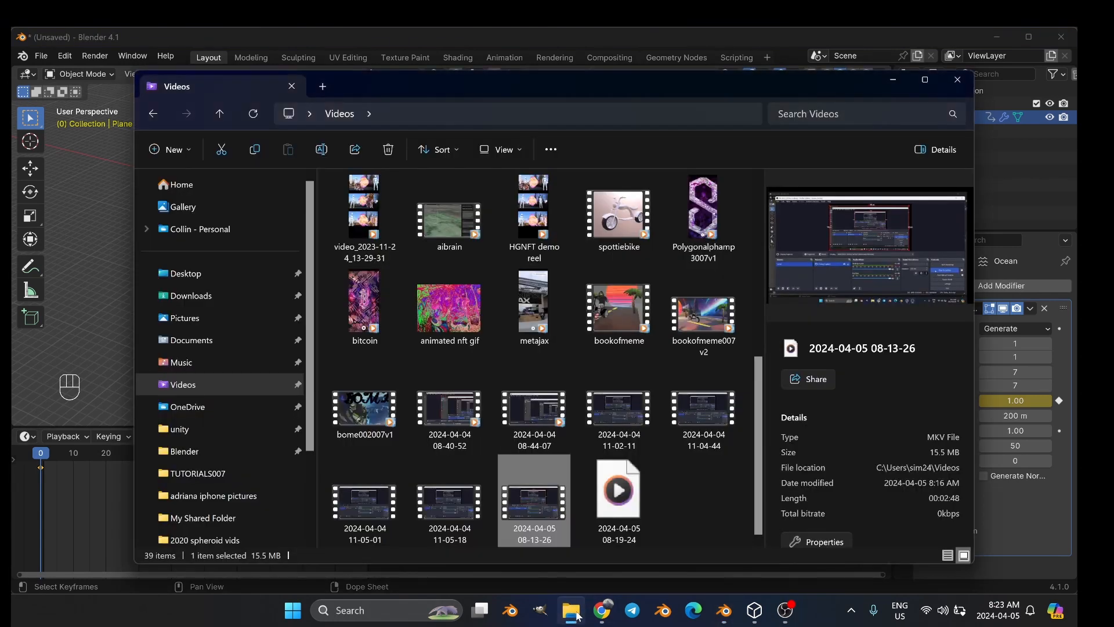
scroll(226, 407, down, 3)
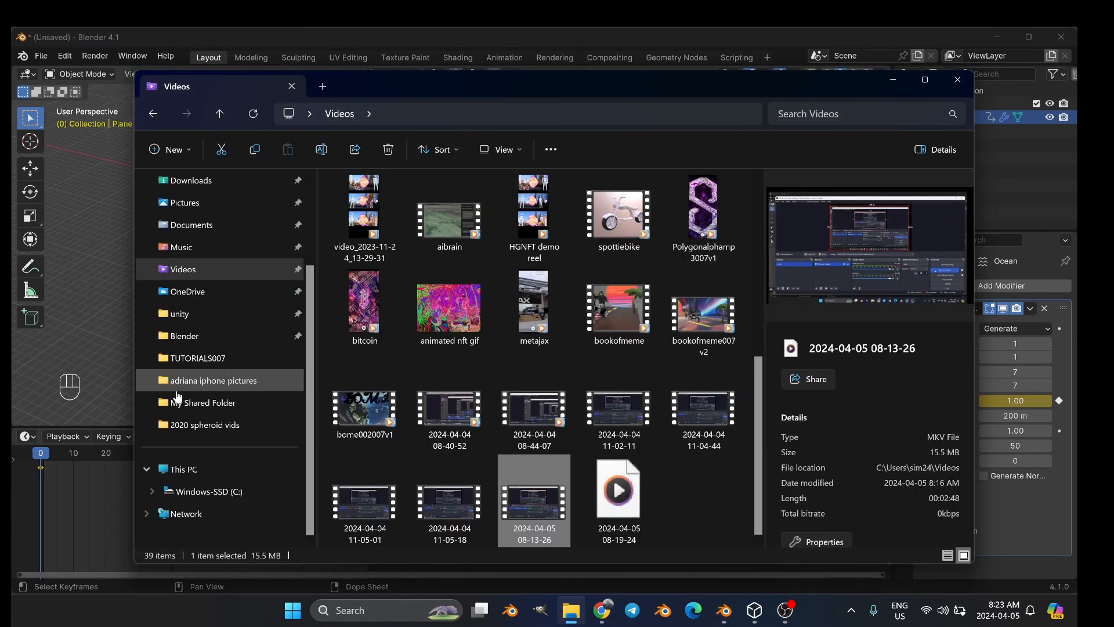
click(220, 427)
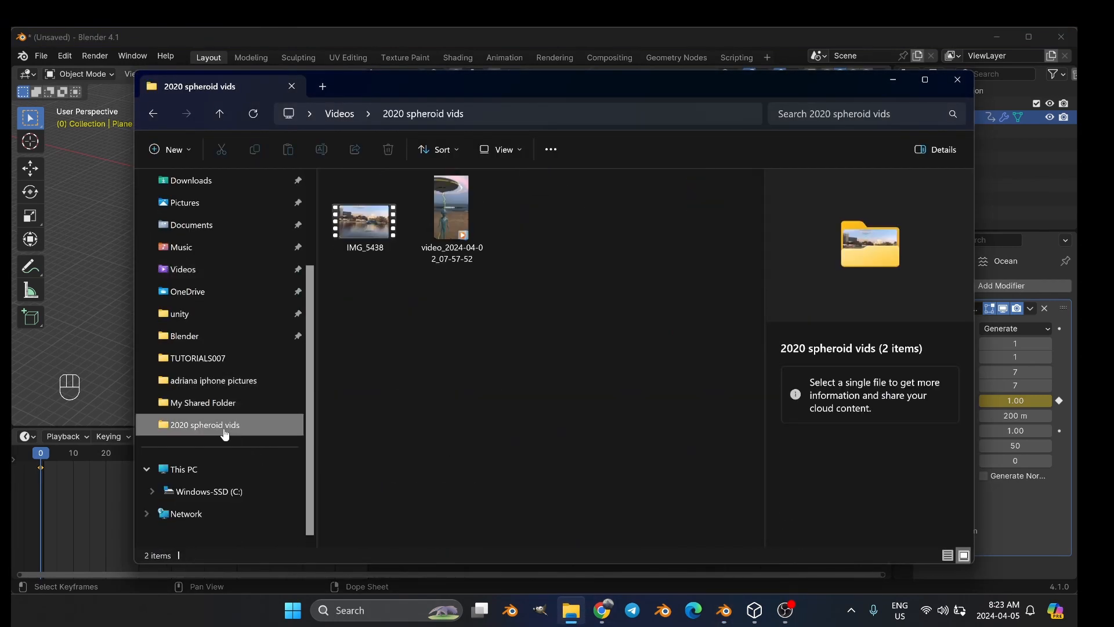
click(218, 358)
scroll(409, 347, down, 1)
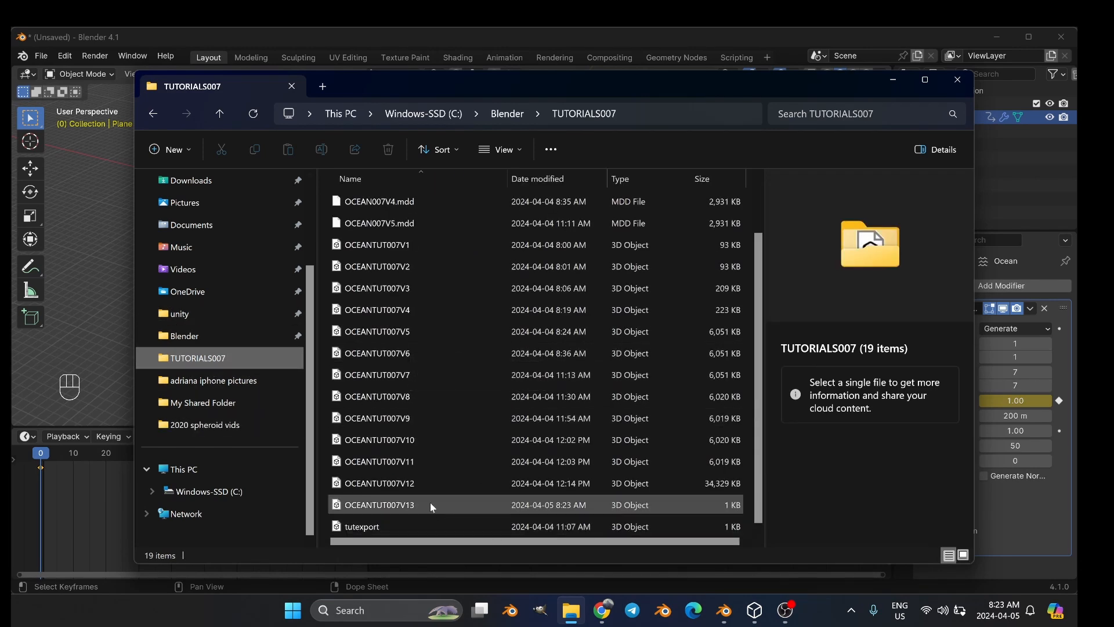
double_click(724, 504)
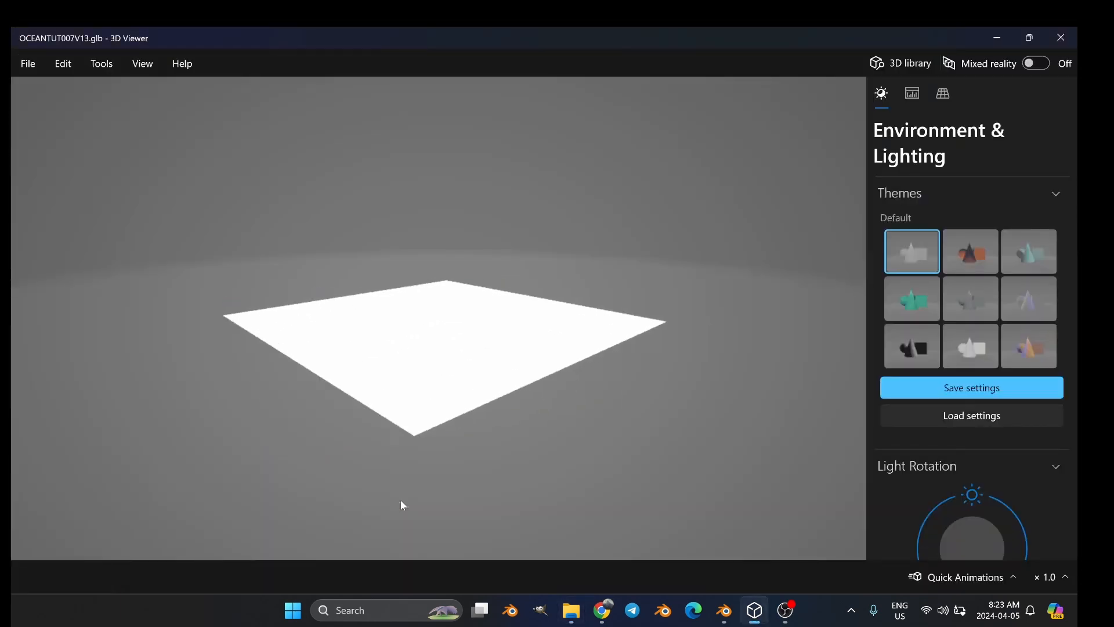
- Inspect the exported ocean plane up close and from another angle, close 3D Viewer and return to Blender
scroll(500, 330, up, 4)
drag(499, 331, 454, 369)
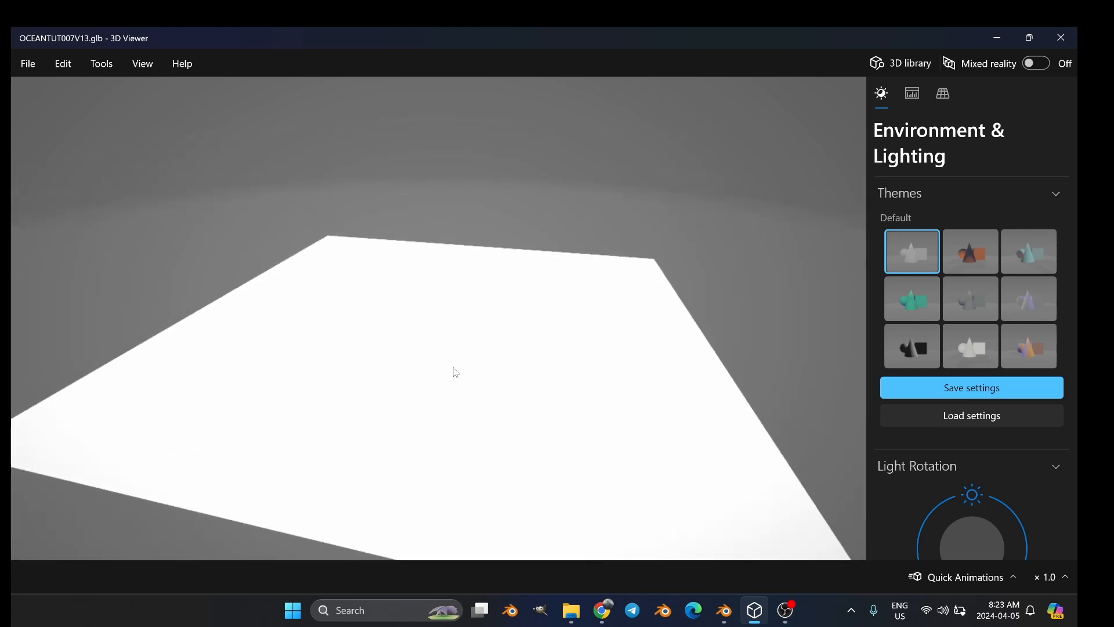
scroll(468, 337, down, 5)
scroll(469, 305, up, 3)
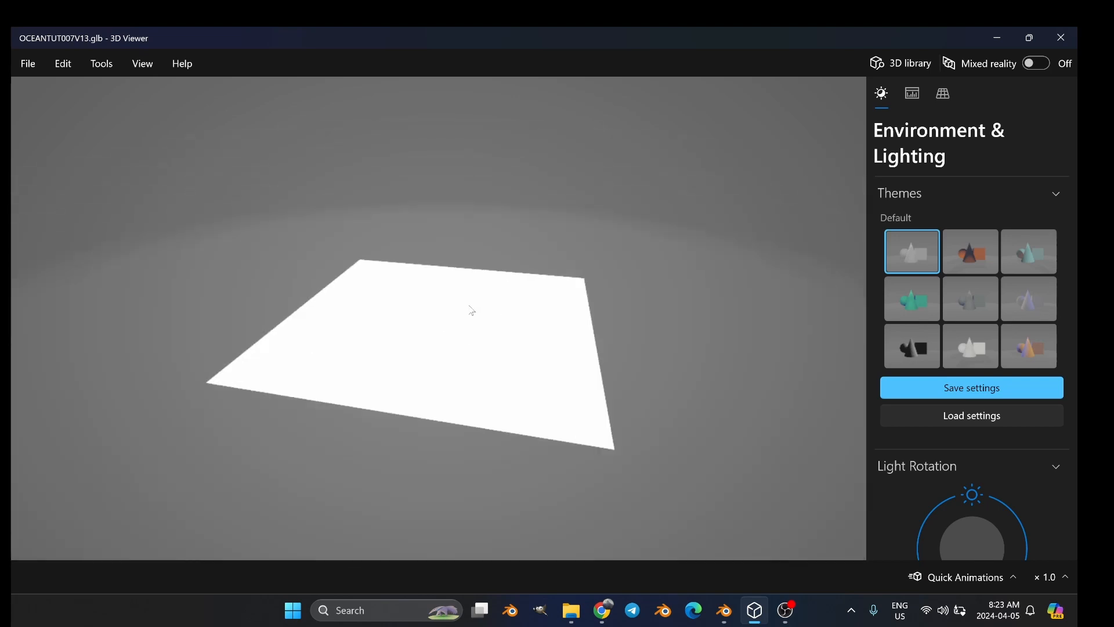
click(1071, 32)
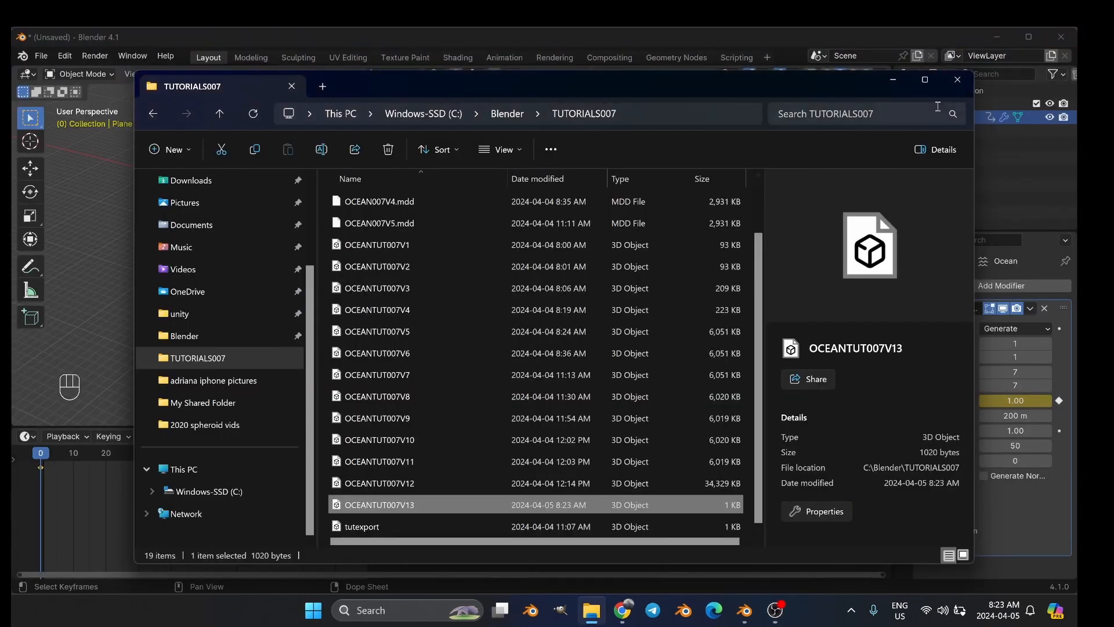
click(893, 81)
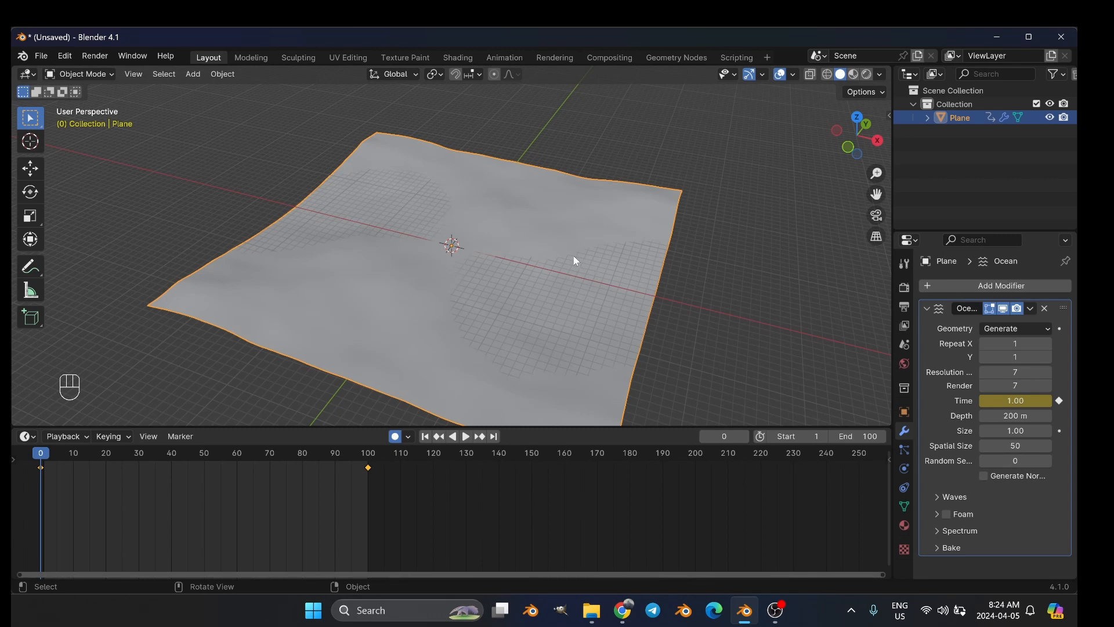
- Duplicate the ocean plane in place and add a new collection inside Collection
key(shift)
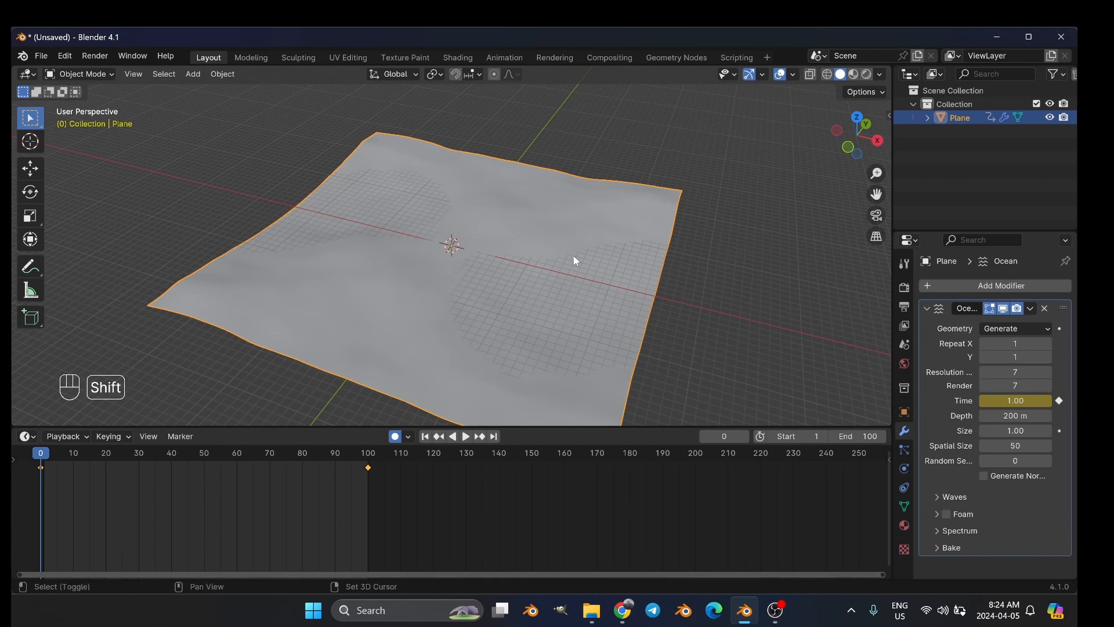
key(shift+d)
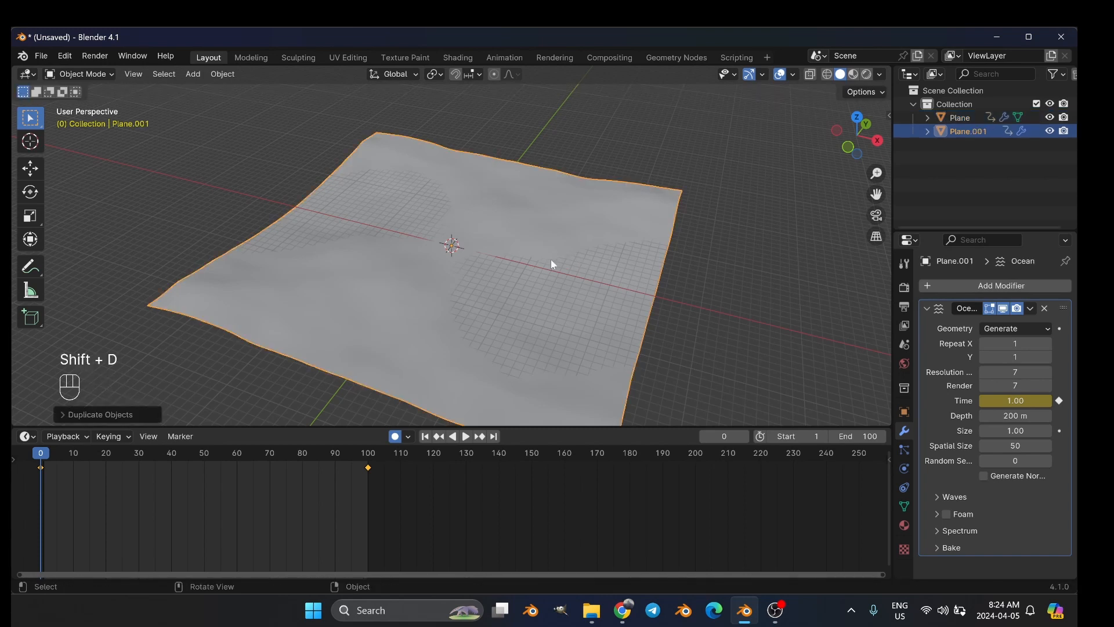
right_click(948, 109)
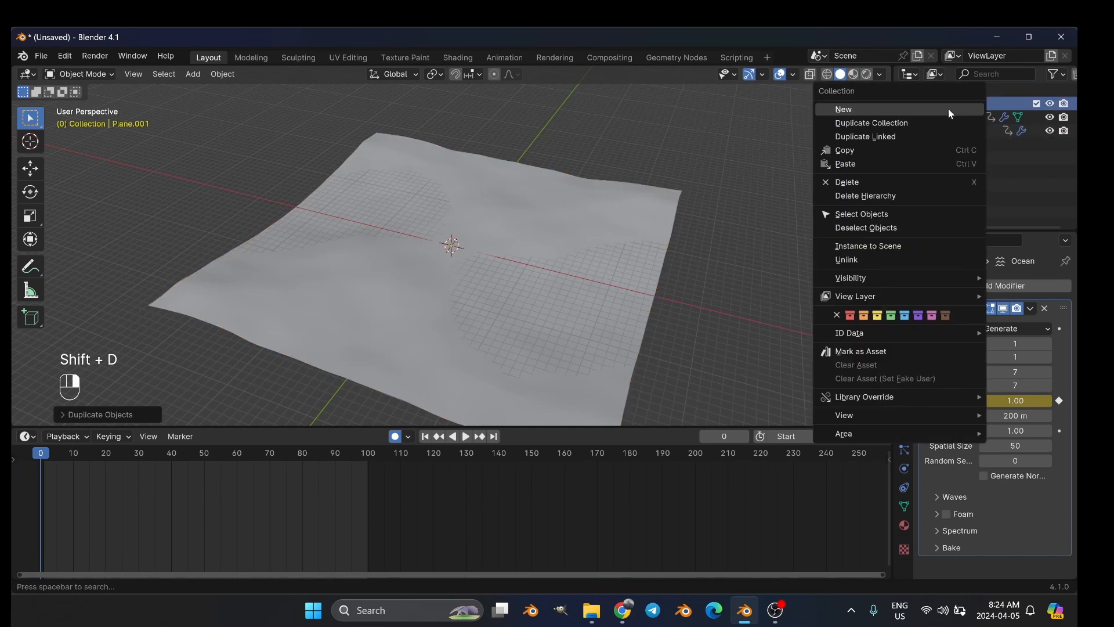
click(944, 109)
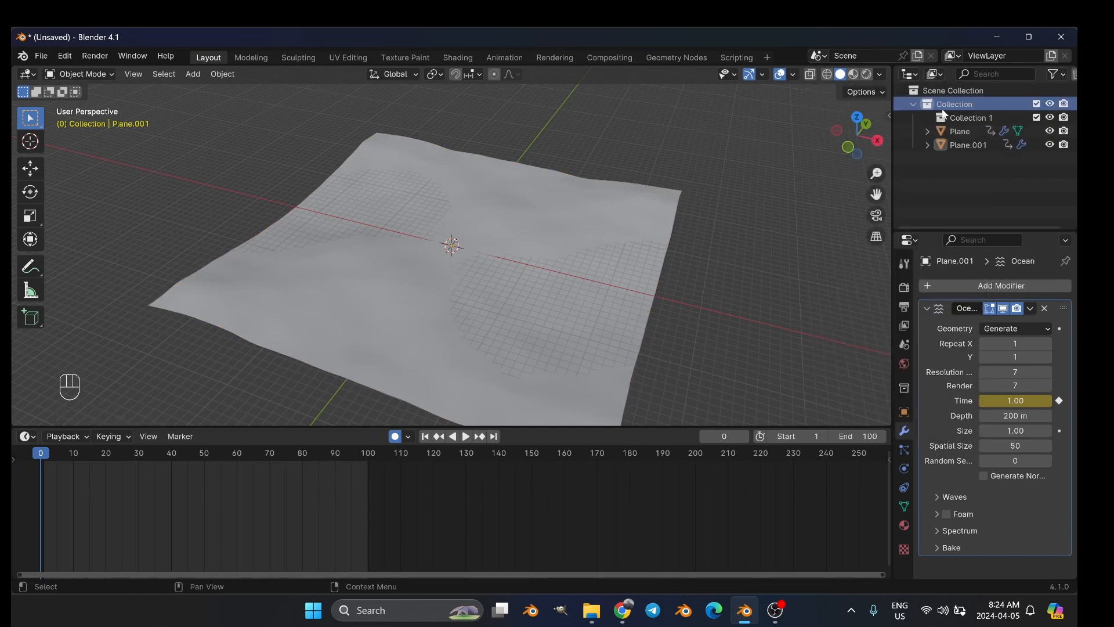
- Move the duplicate Plane.001 into Collection 1
click(974, 146)
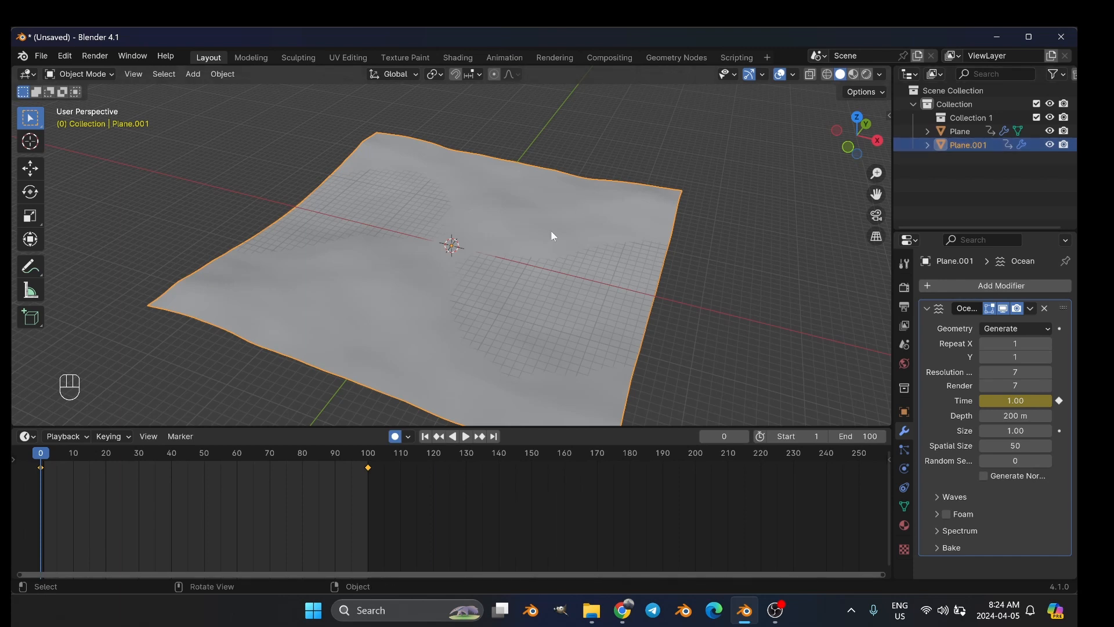
key(m)
mouse_move(522, 278)
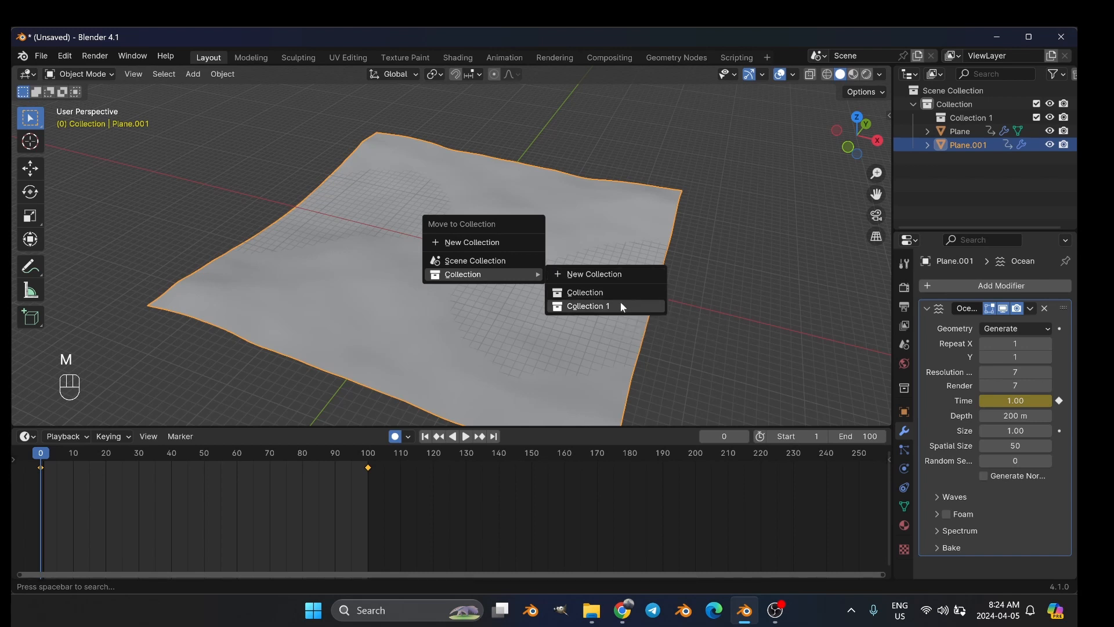
click(588, 305)
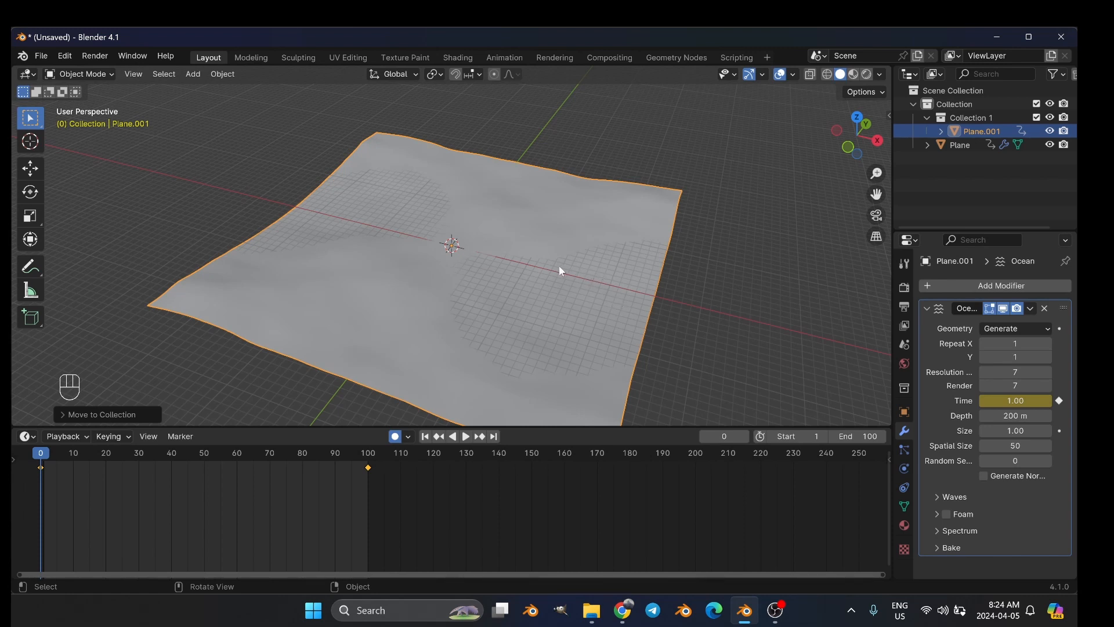
- Set the wave scale of Plane.001's Ocean modifier to 0 to flatten the duplicate
click(972, 136)
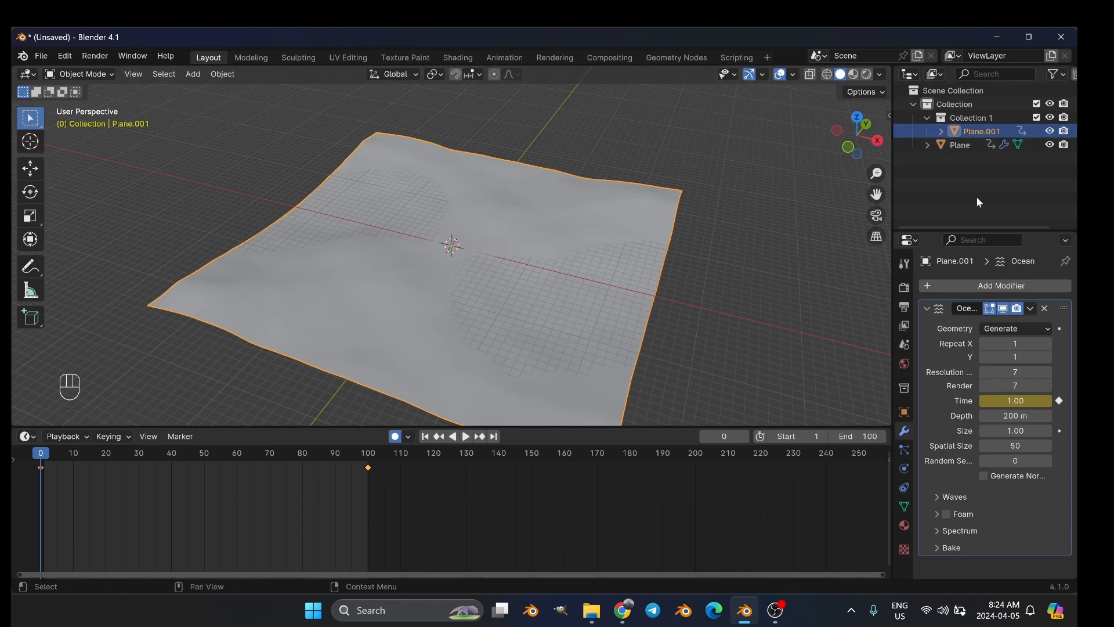
click(940, 498)
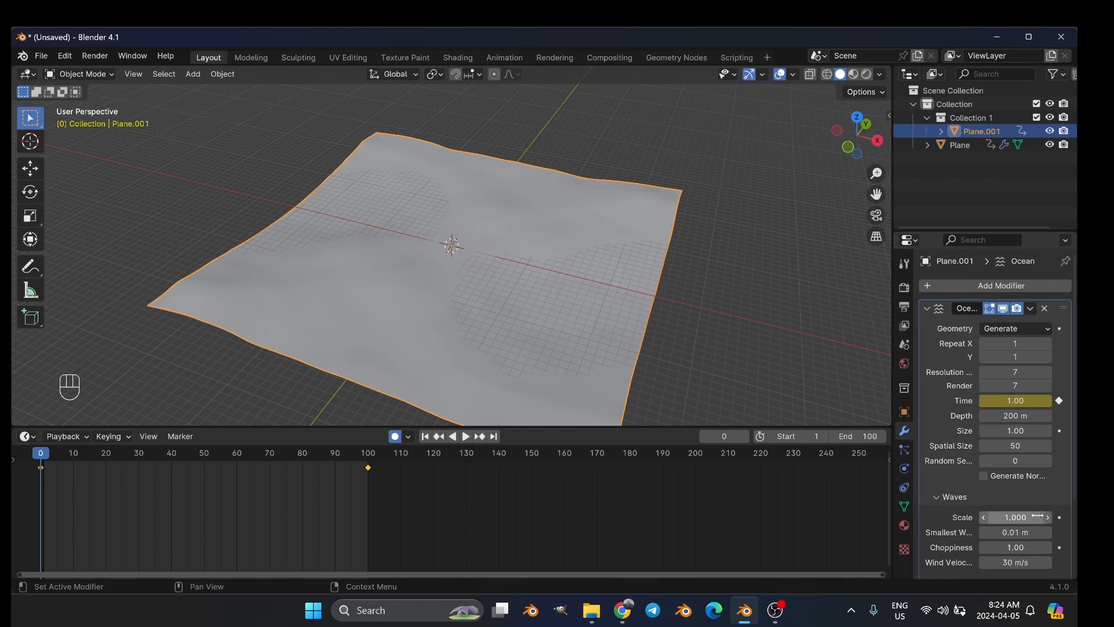
drag(1038, 516, 987, 516)
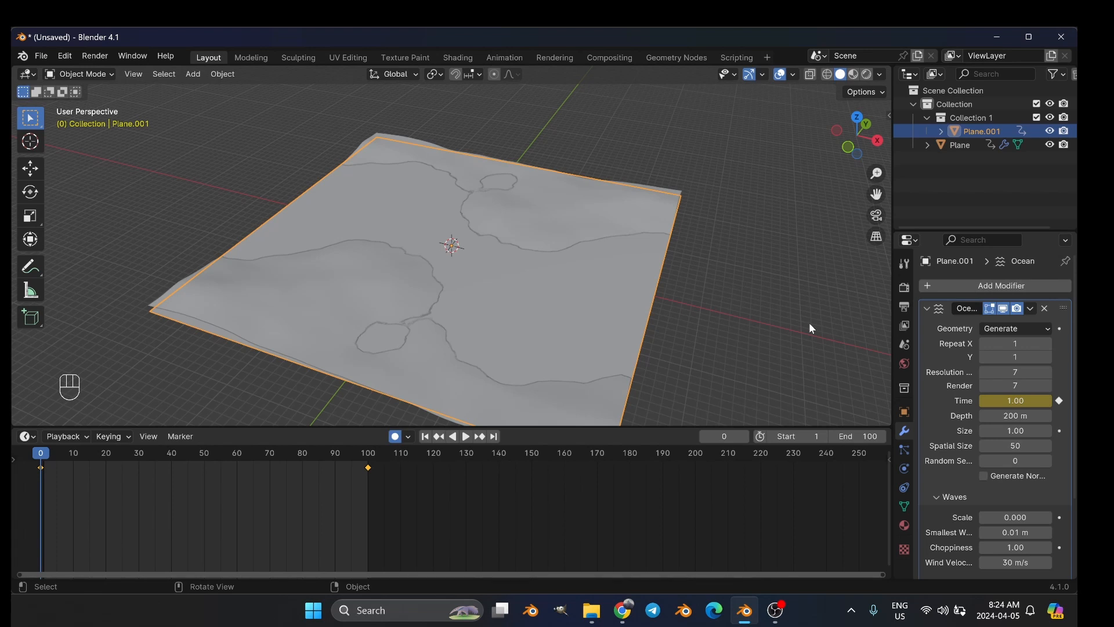
- Select the original Plane and search the add-on preferences for "mdd" to check whether NewTek MDD format is enabled
click(969, 145)
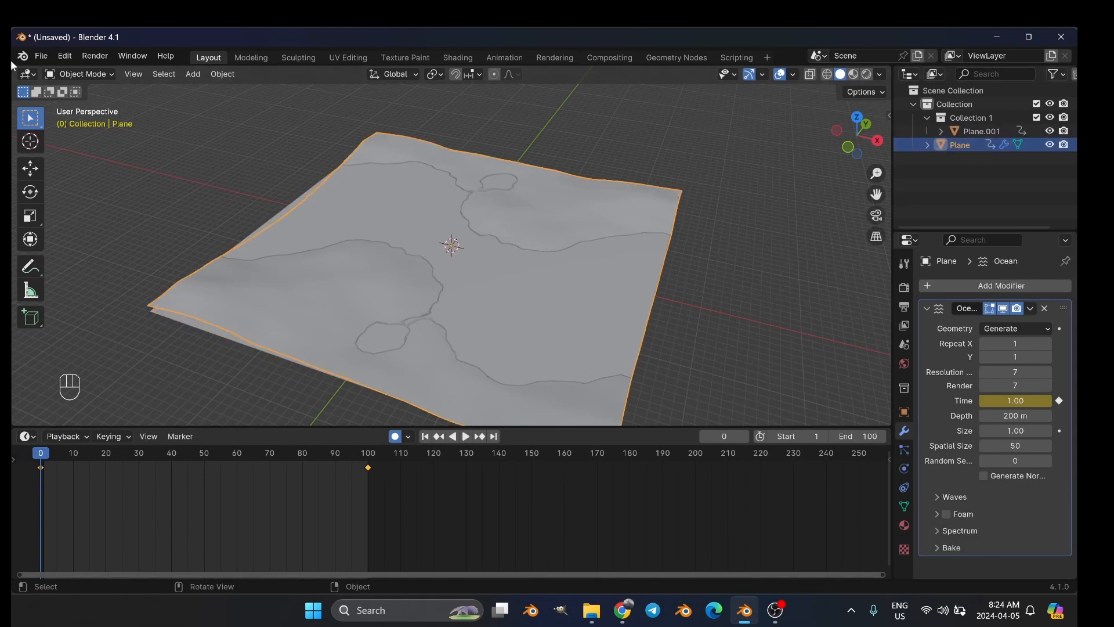
click(36, 57)
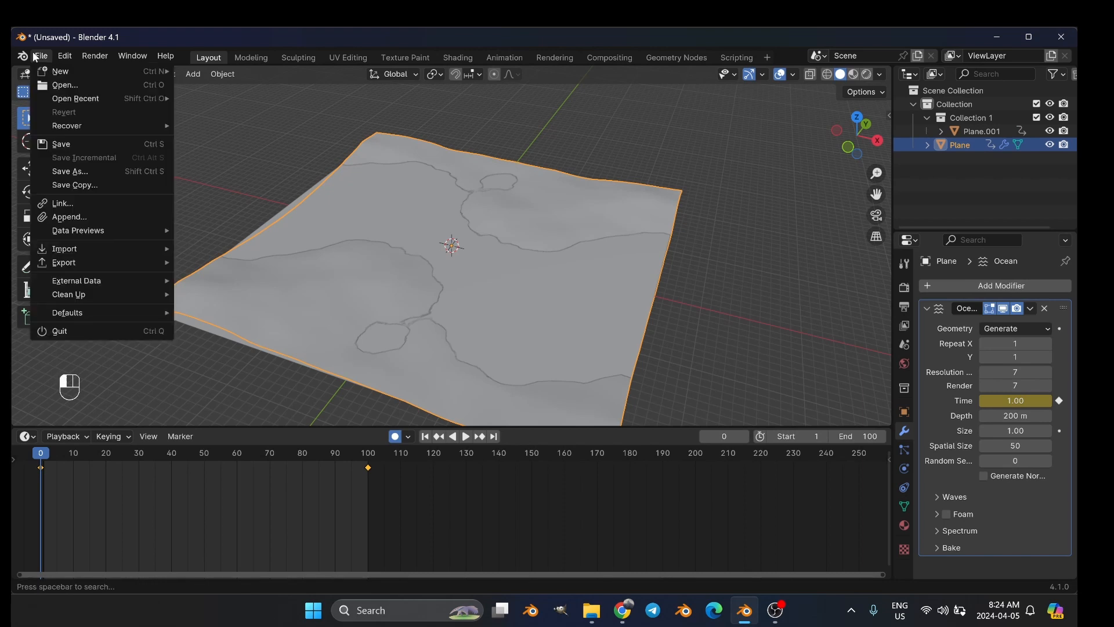
mouse_move(111, 262)
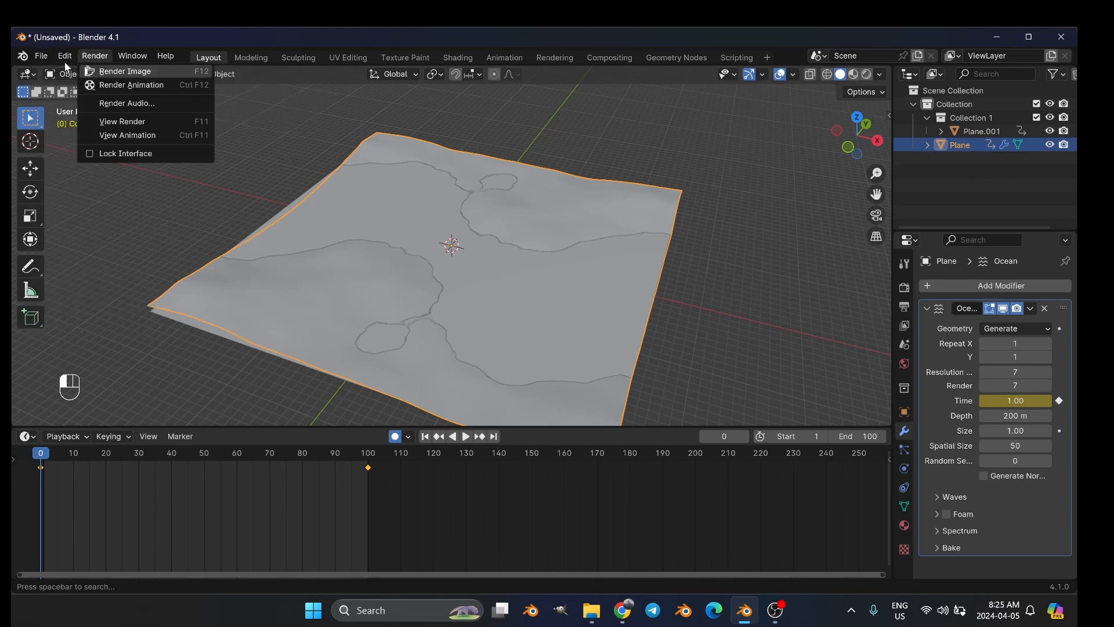
mouse_move(60, 58)
click(113, 231)
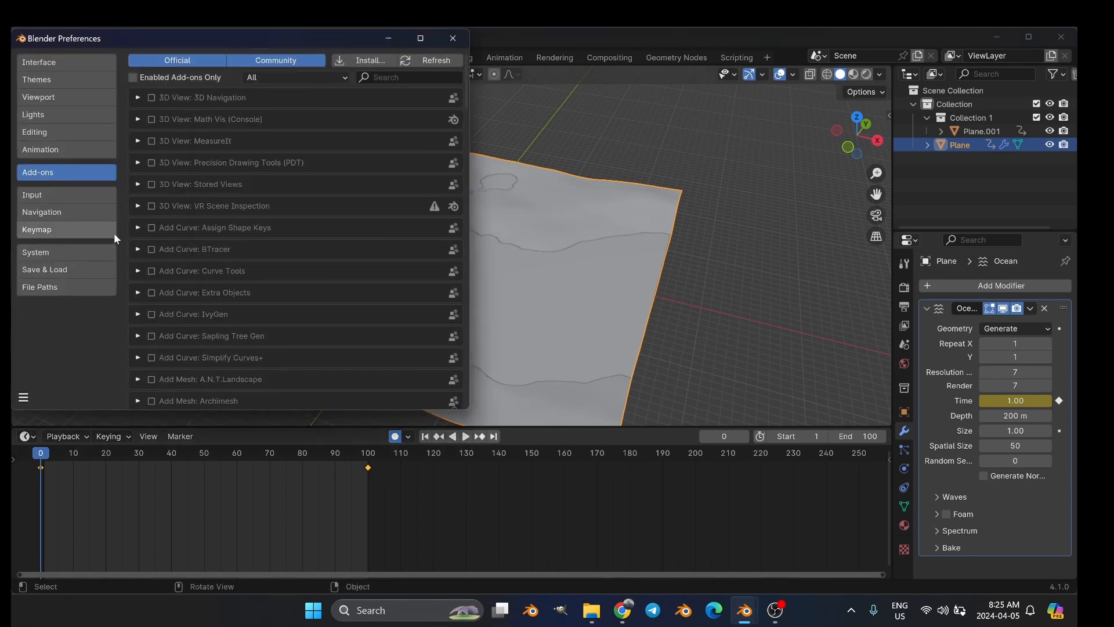
click(400, 76)
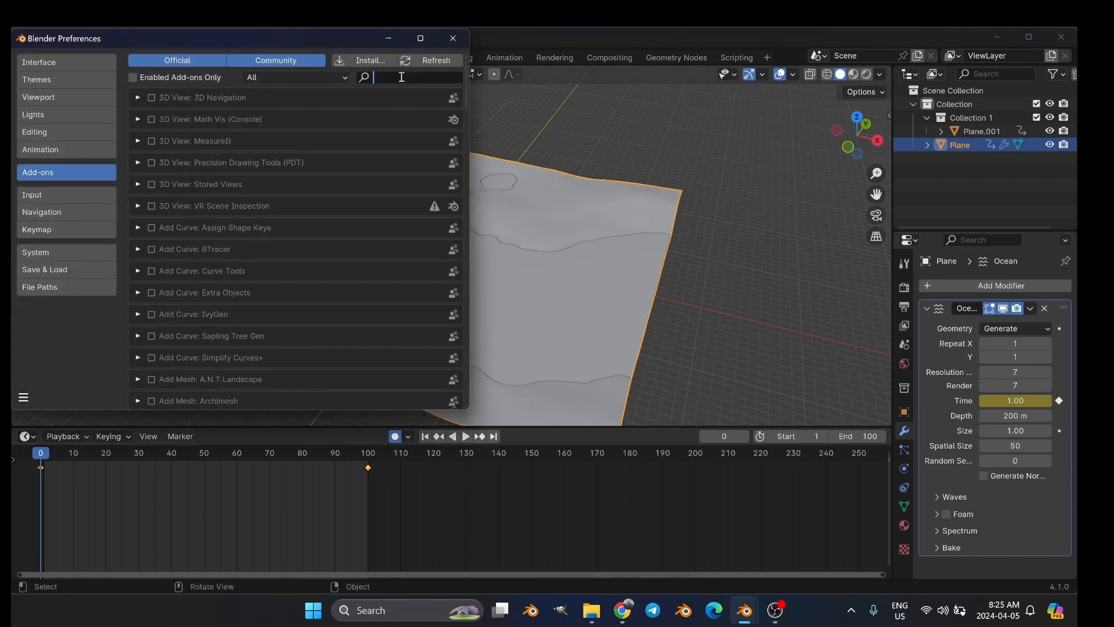
text(mdd)
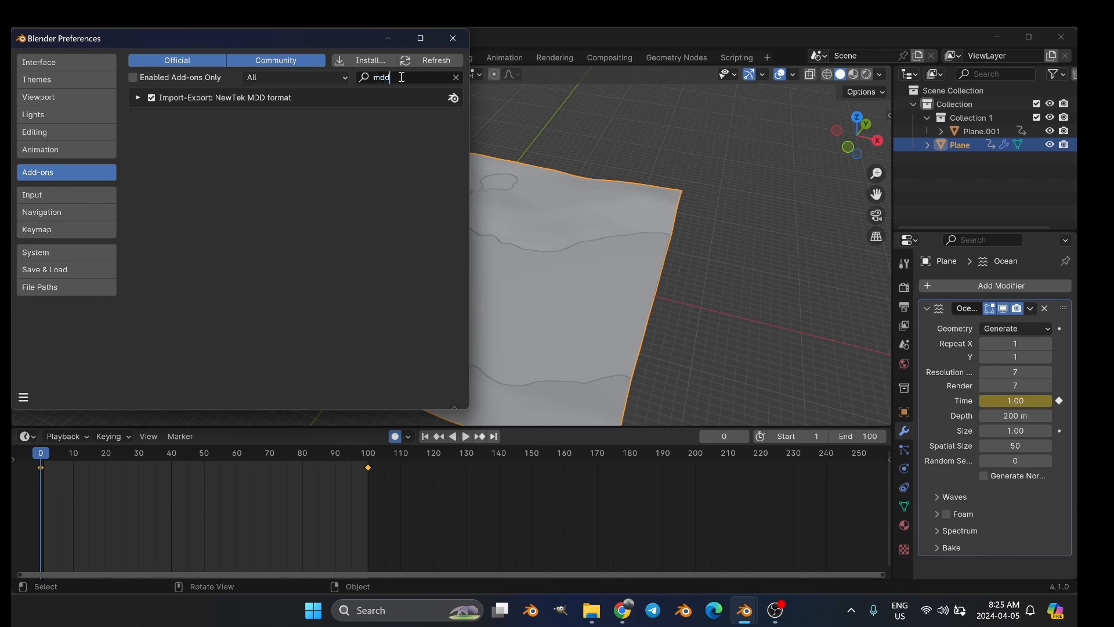
click(452, 37)
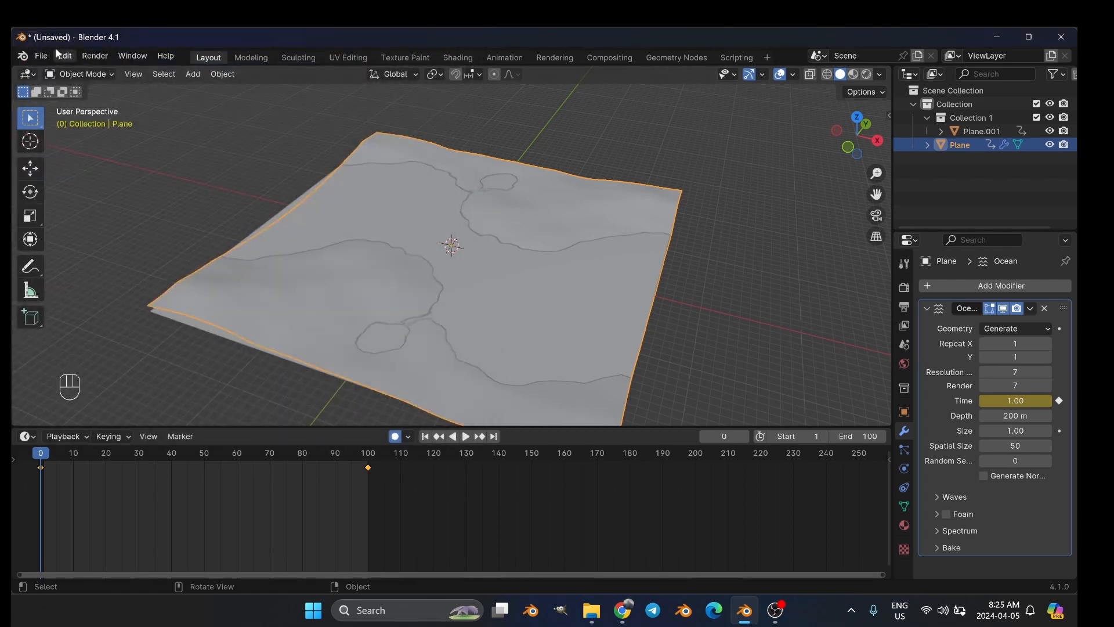
- Export the original Plane as Lightwave Point Cache OCEAN007V6.mdd in the TUTORIALS007 folder, covering frames 1 to 100
click(35, 56)
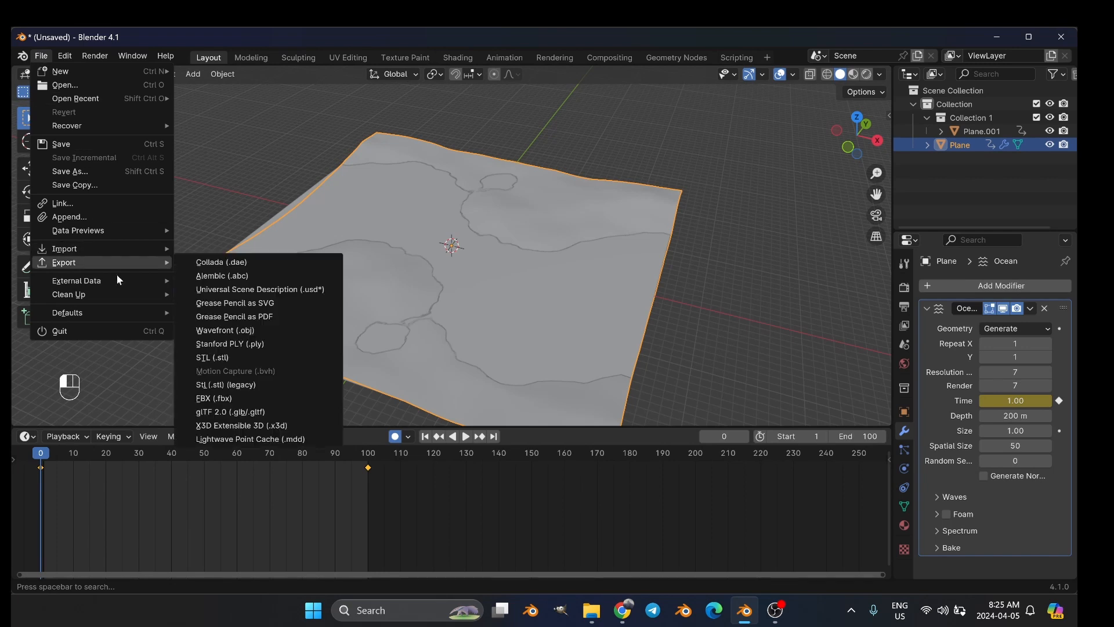
click(215, 439)
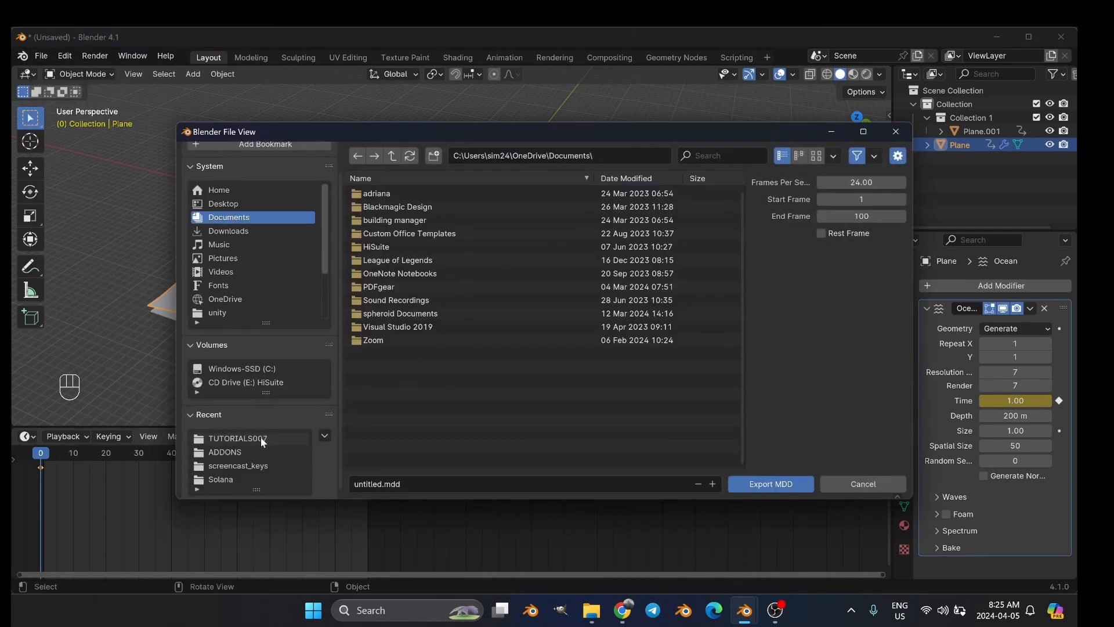
click(263, 441)
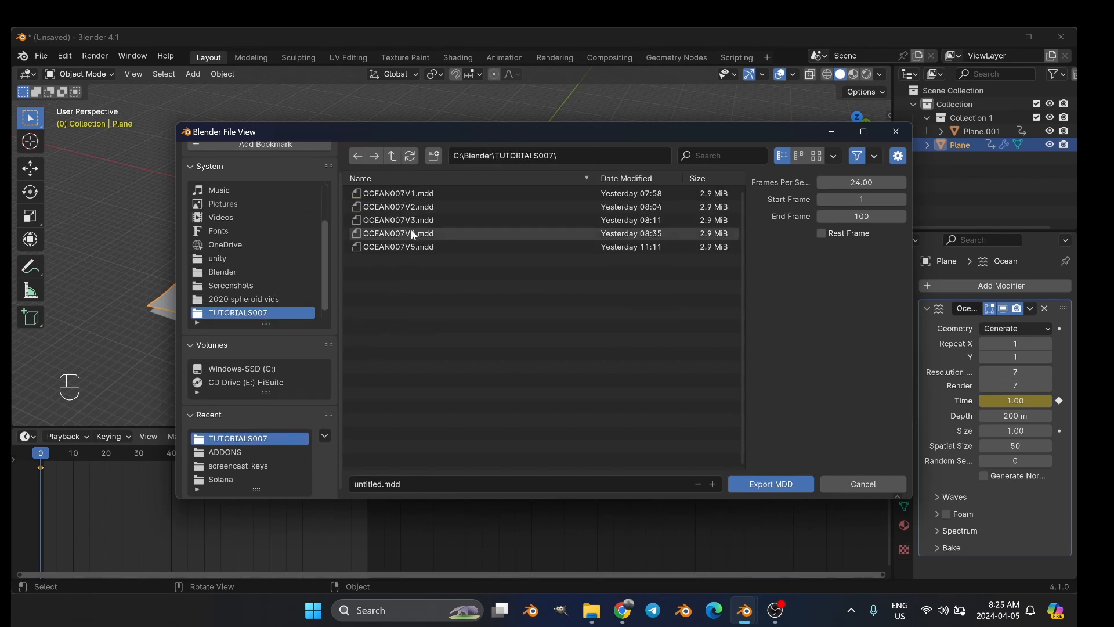
click(403, 249)
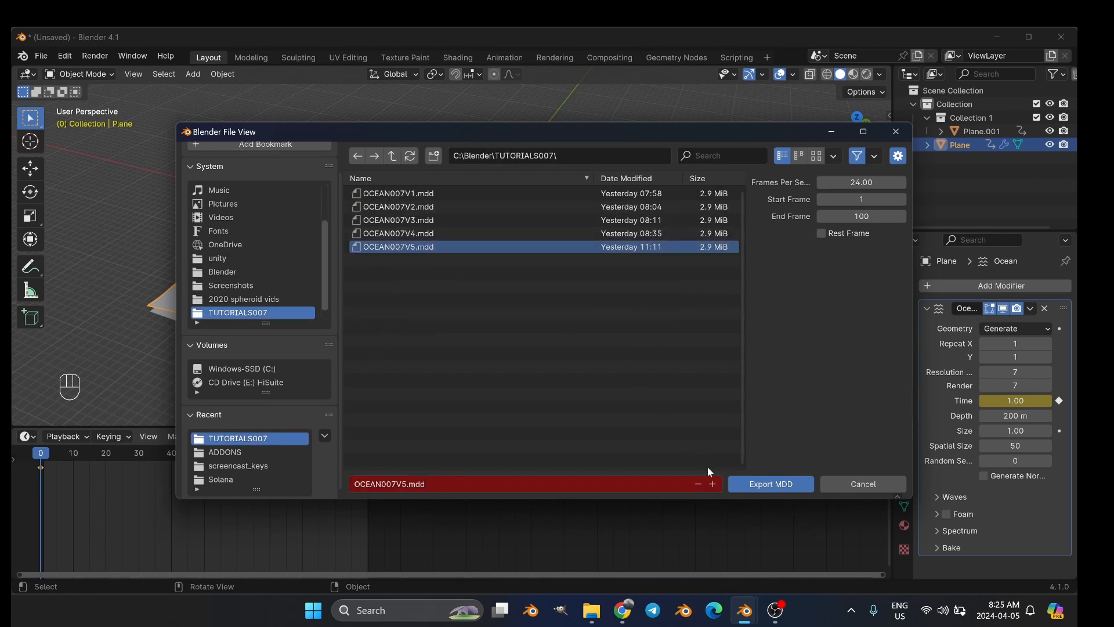
click(712, 484)
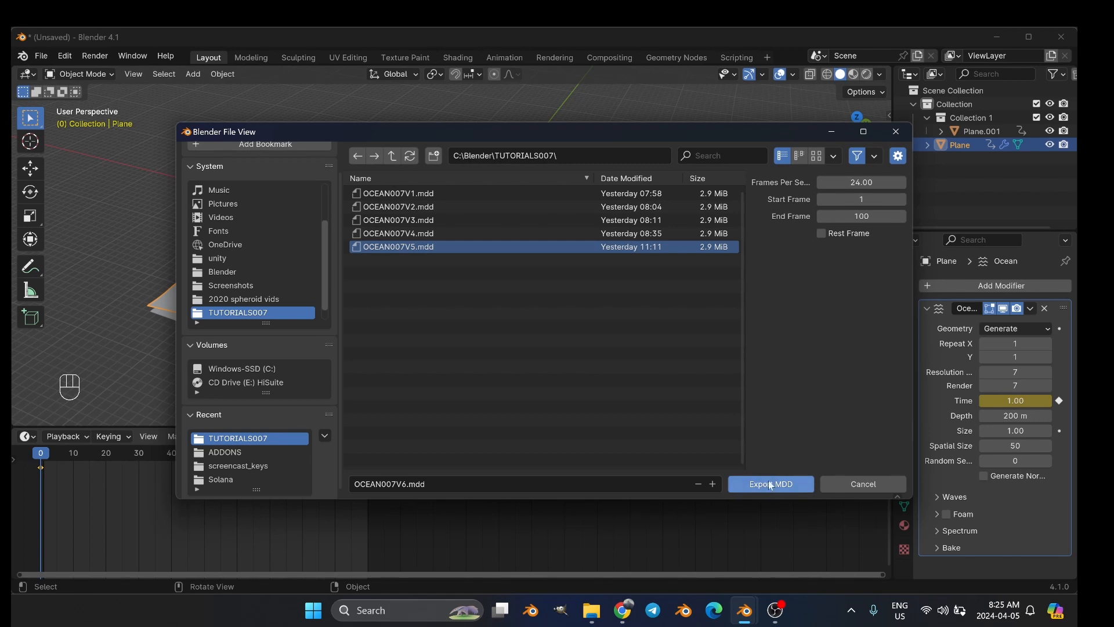
click(770, 484)
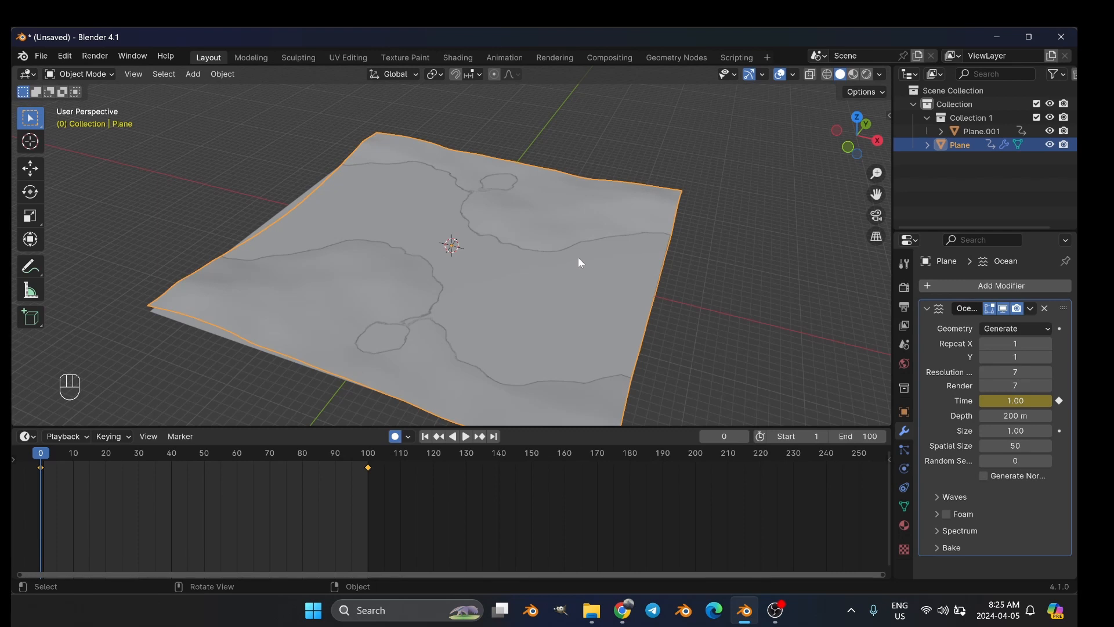
- Apply the Ocean modifier on the flattened duplicate Plane.001
click(975, 130)
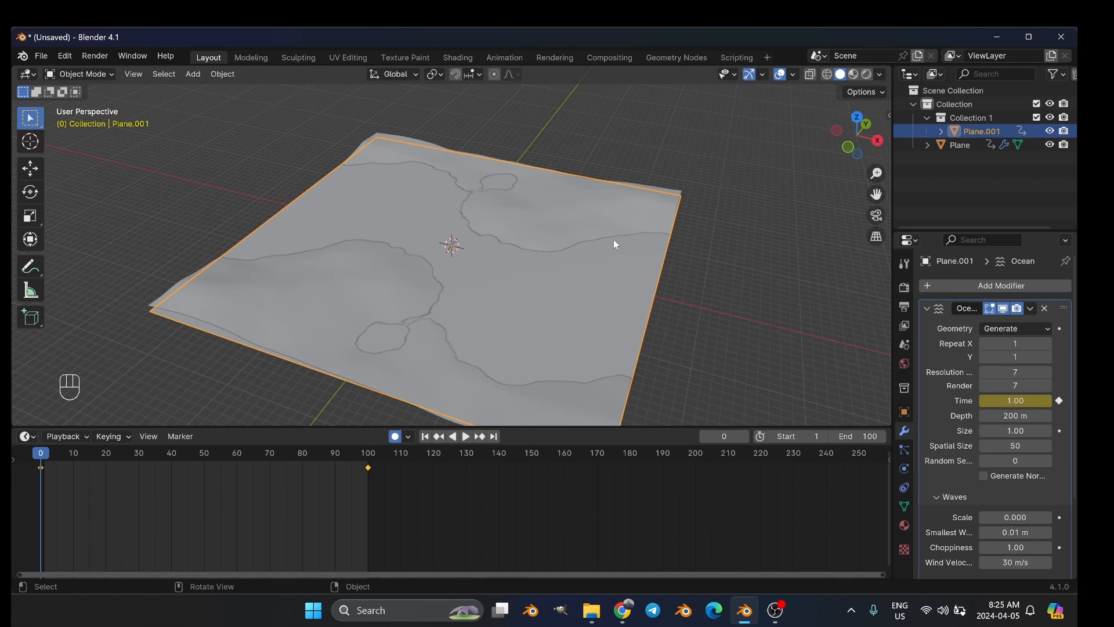
click(1032, 308)
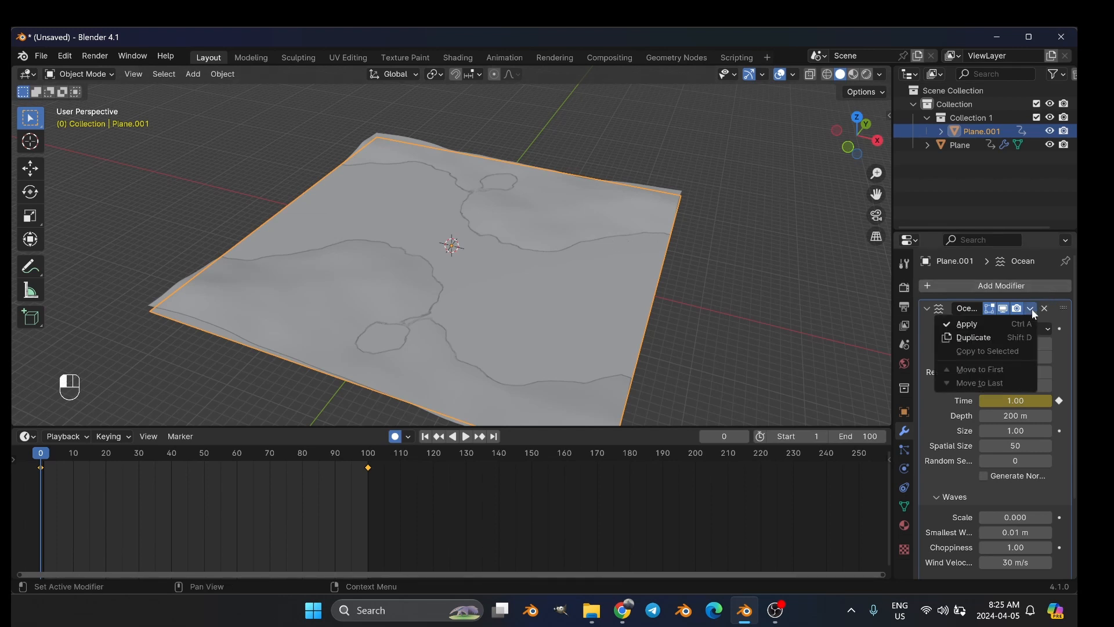
click(984, 325)
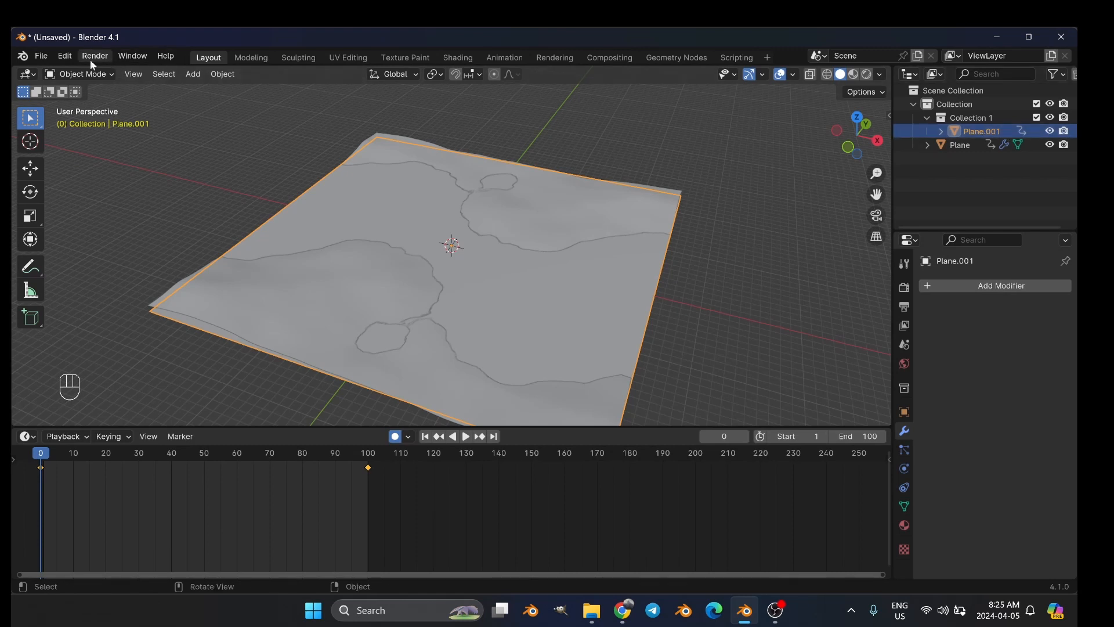
- Import the Lightwave Point Cache OCEAN007V6.mdd from the TUTORIALS007 folder onto the flat duplicate Plane.001
click(61, 56)
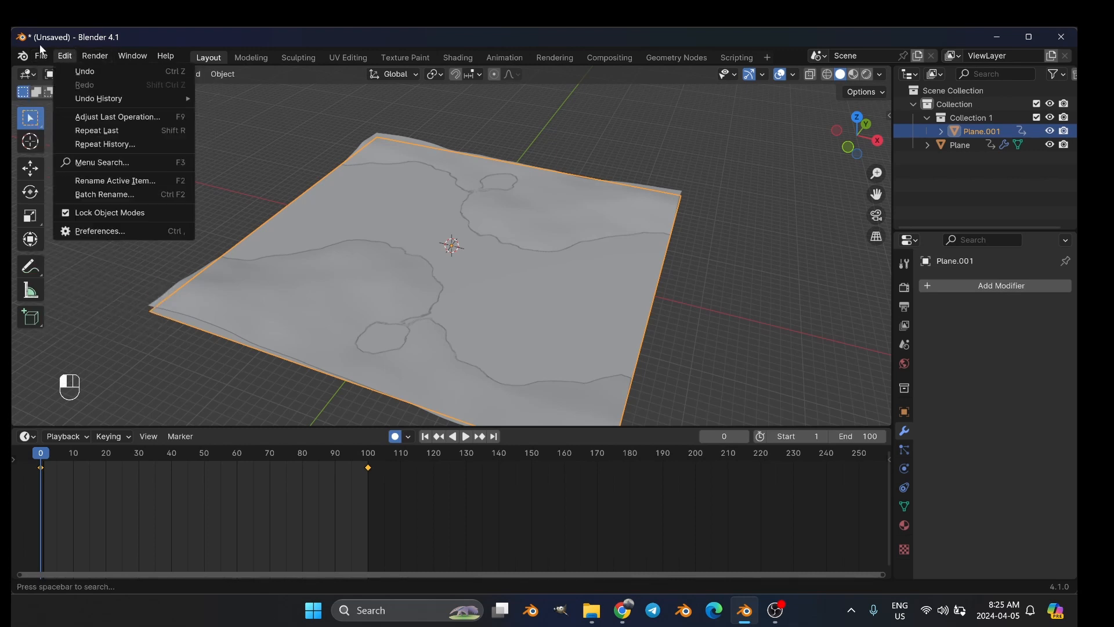
mouse_move(41, 55)
mouse_move(72, 251)
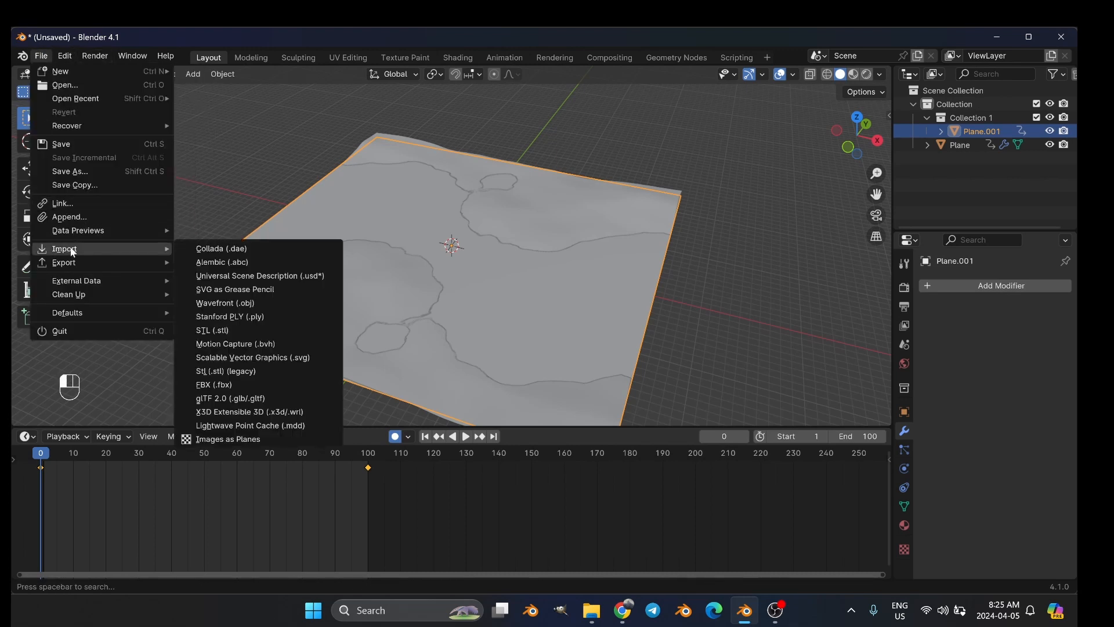
click(282, 426)
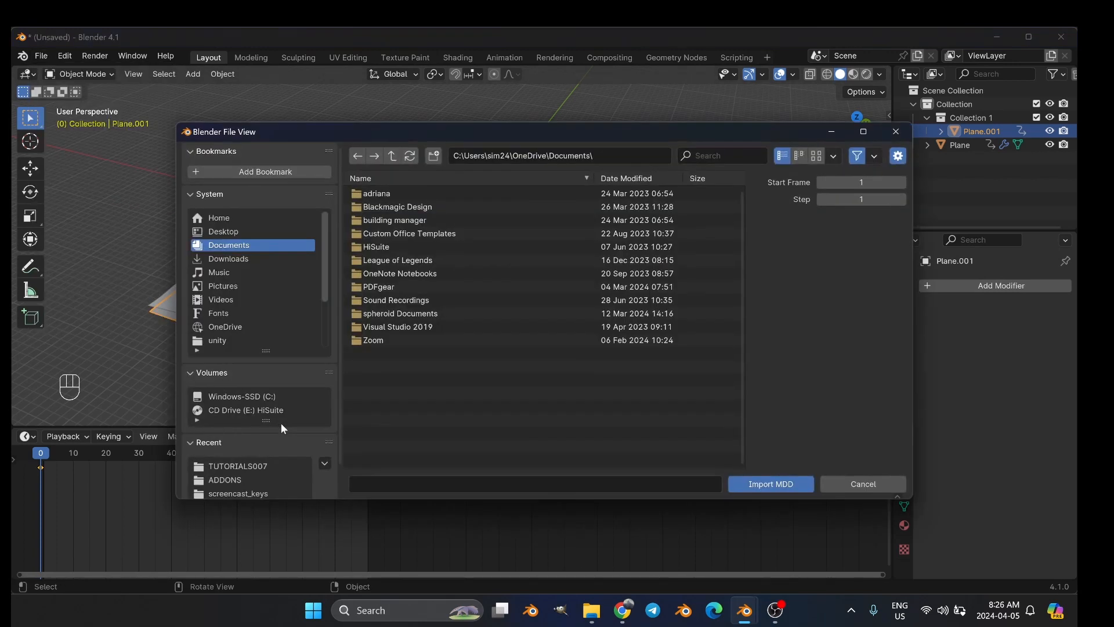
click(251, 468)
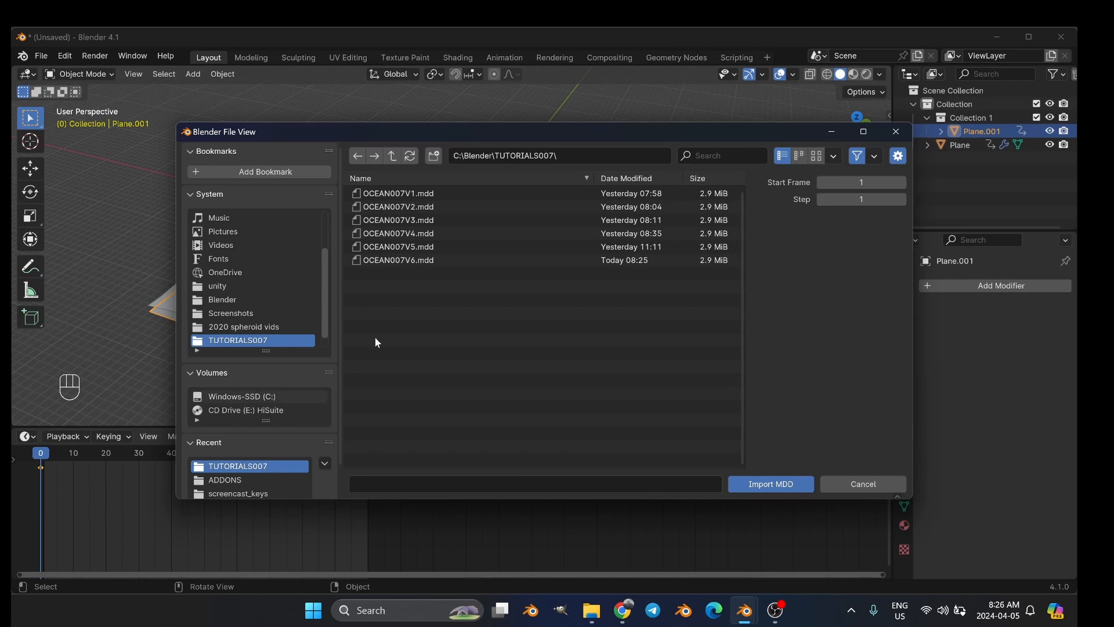
click(461, 264)
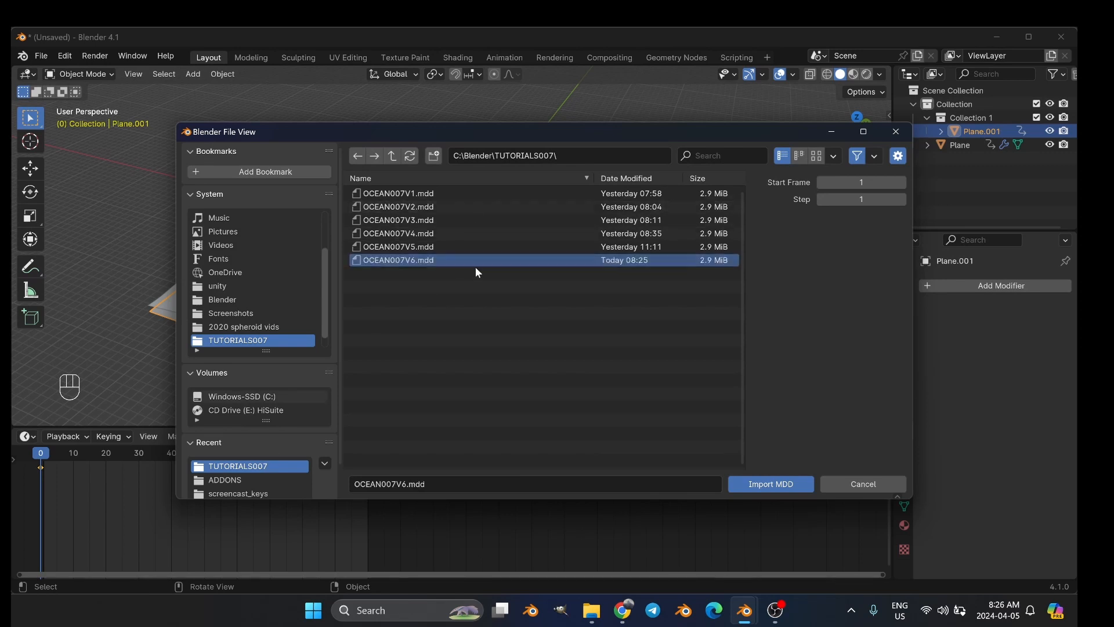
click(764, 485)
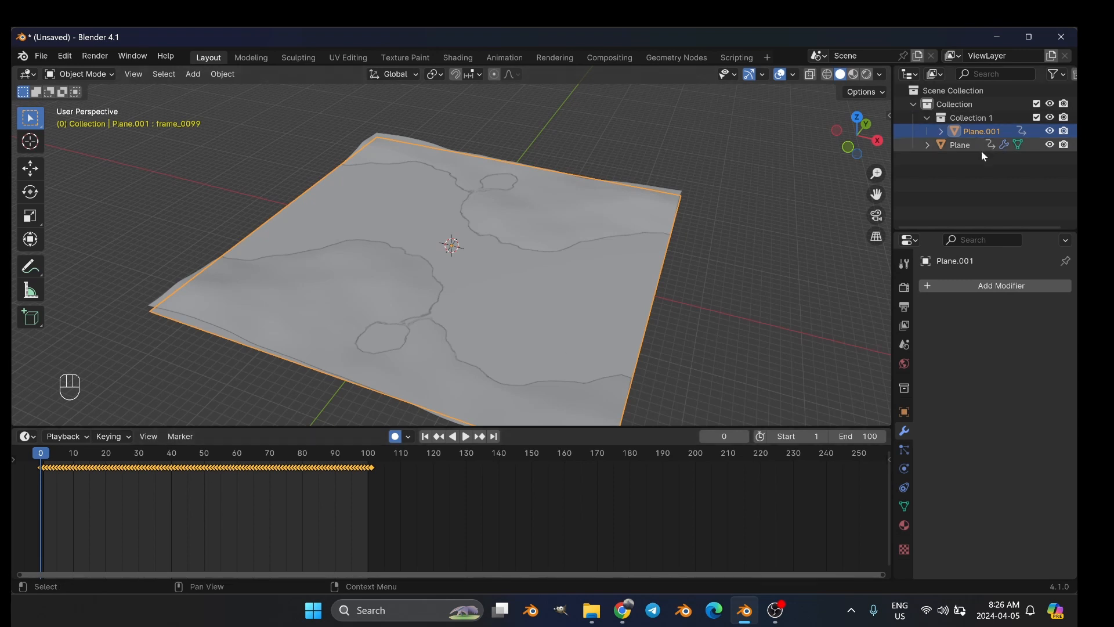
- Hide the original Plane in the viewport and play back Plane.001's imported wave animation
click(1049, 145)
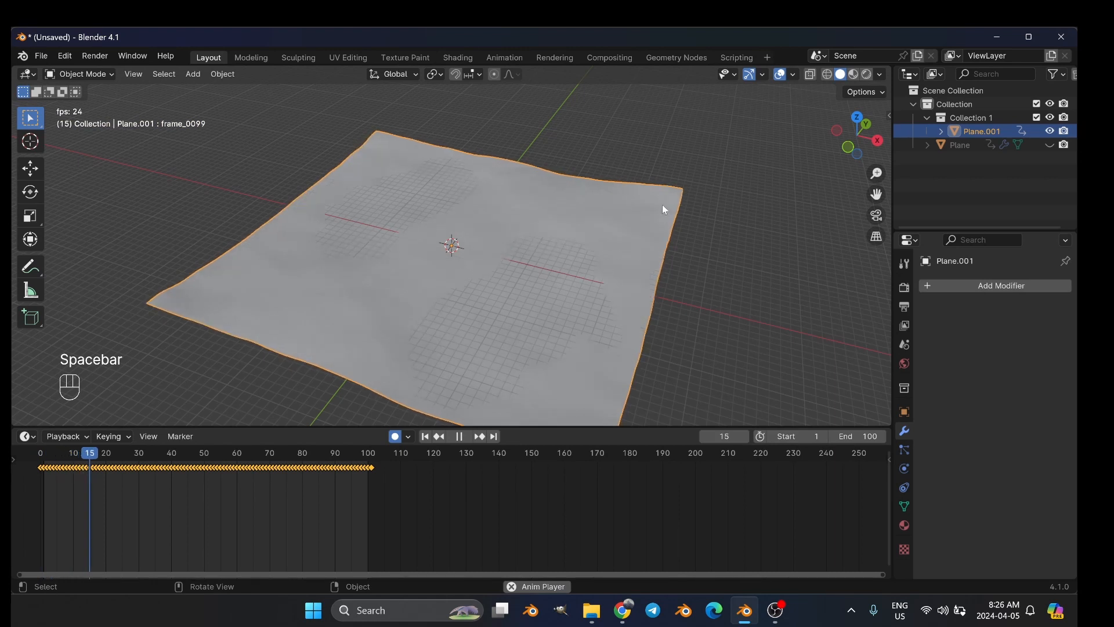
key(space)
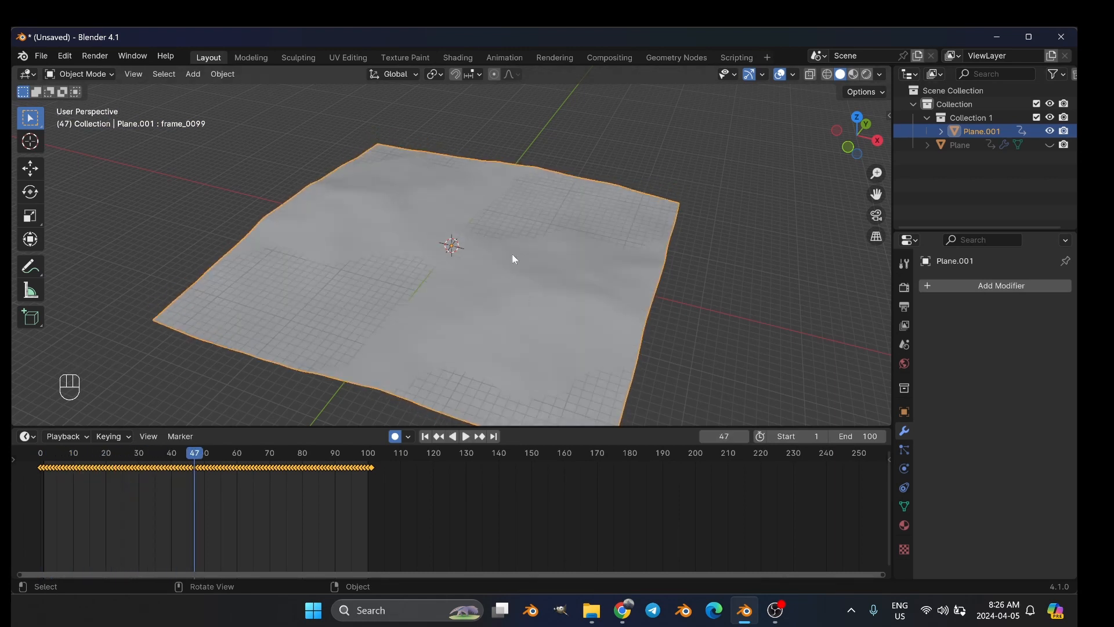
key(space)
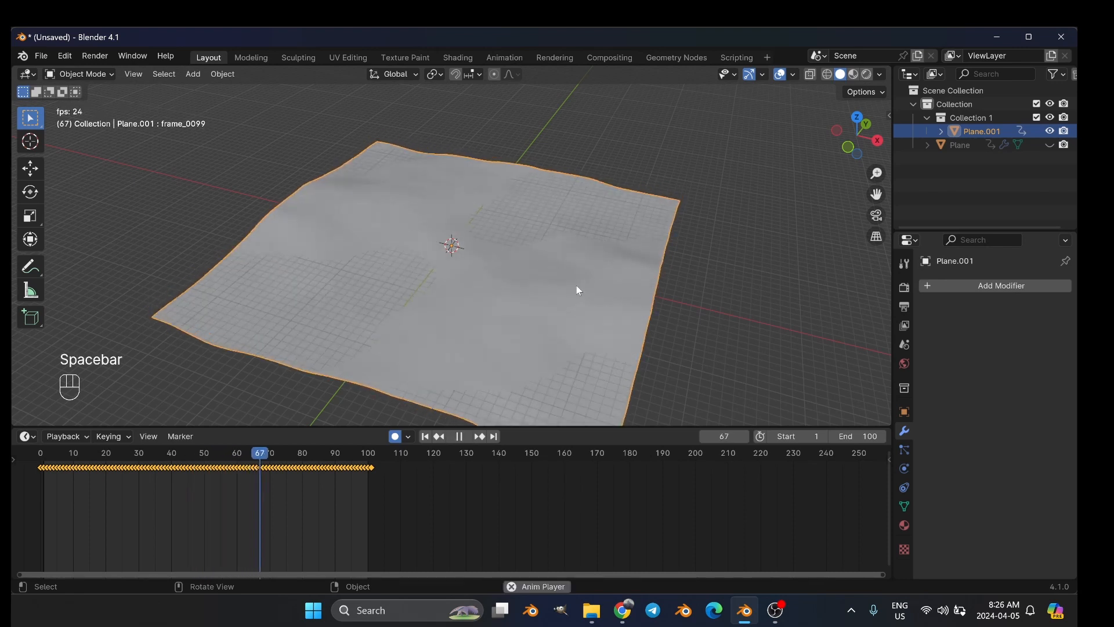
key(space)
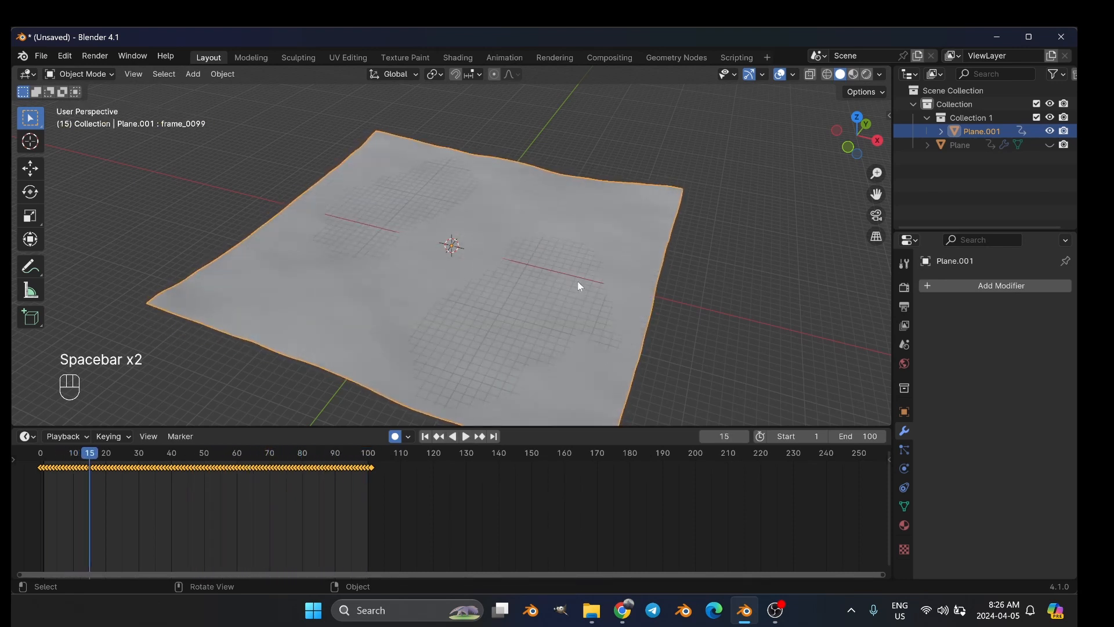
- Delete Plane.001's keyframes at frame 0 and just past frame 100 so they fit the 1 to 100 range
drag(91, 456, 27, 461)
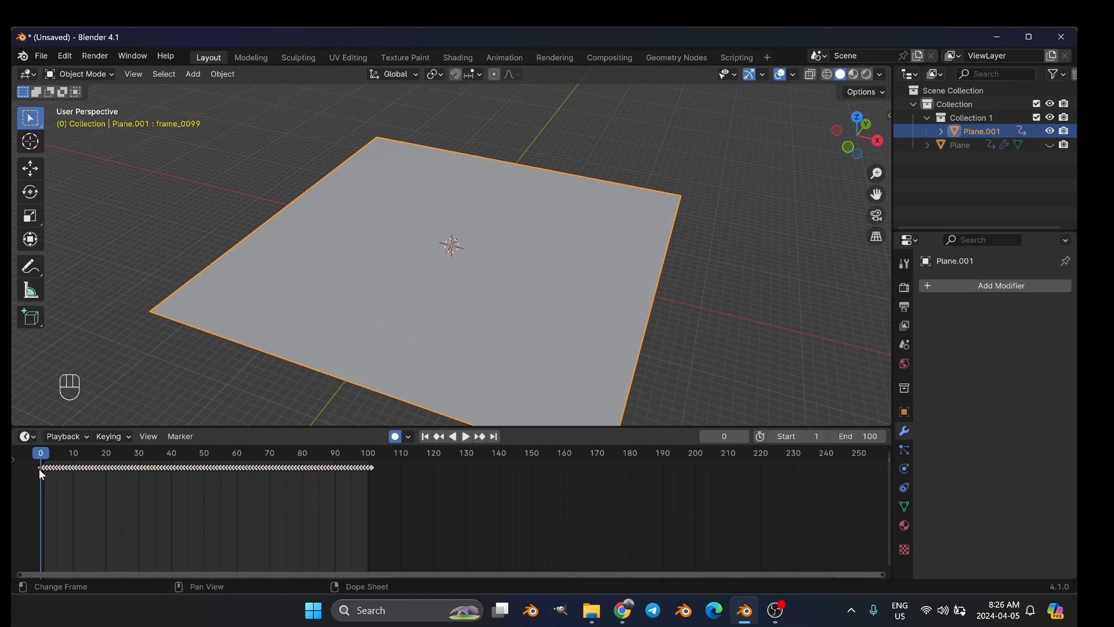
key(Delete)
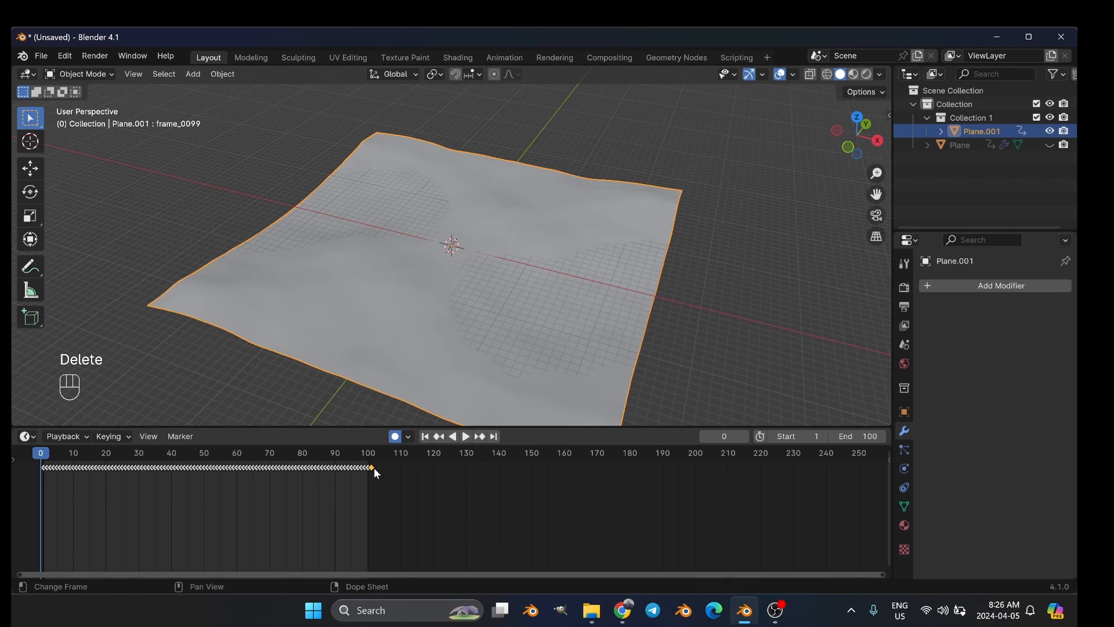
click(386, 489)
- Play back the trimmed wave animation to check its loop, and return the playhead to frame 0
key(space)
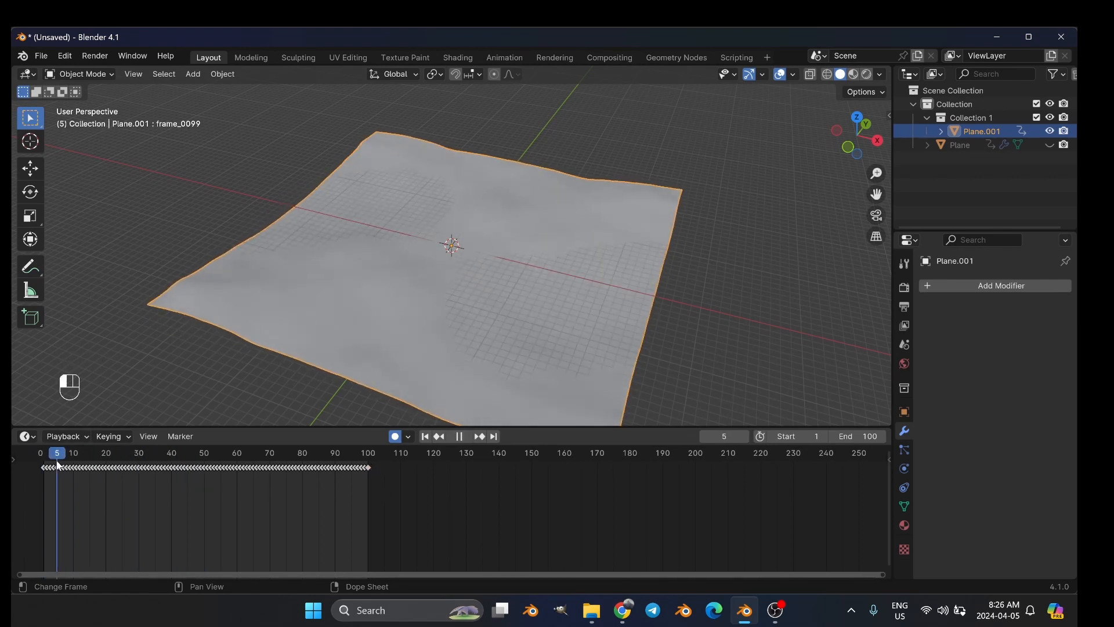
drag(36, 459, 33, 457)
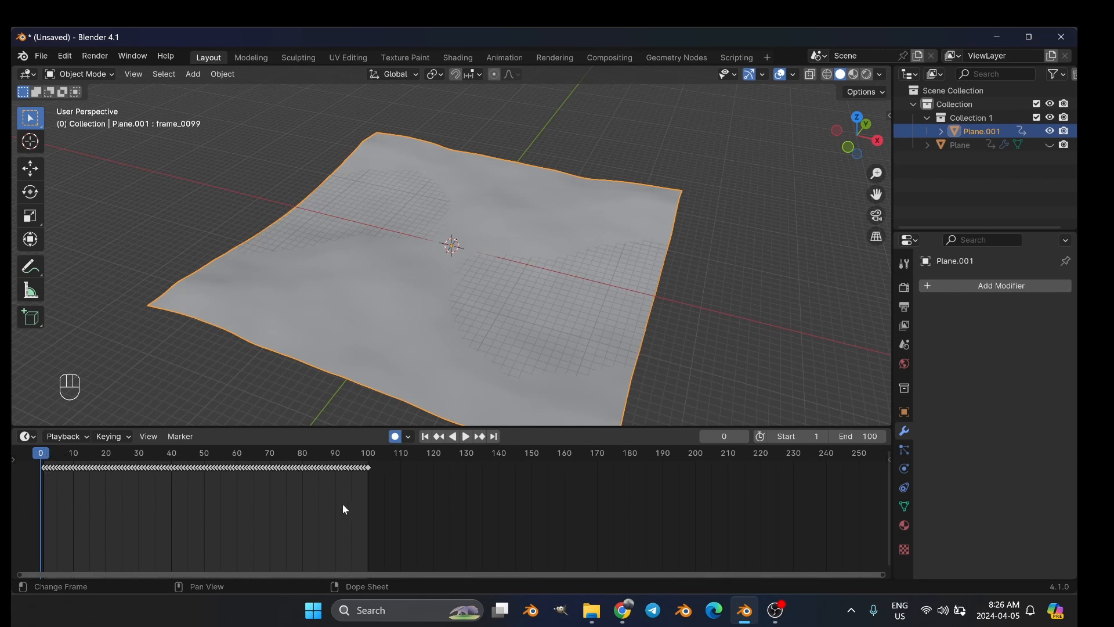
key(space)
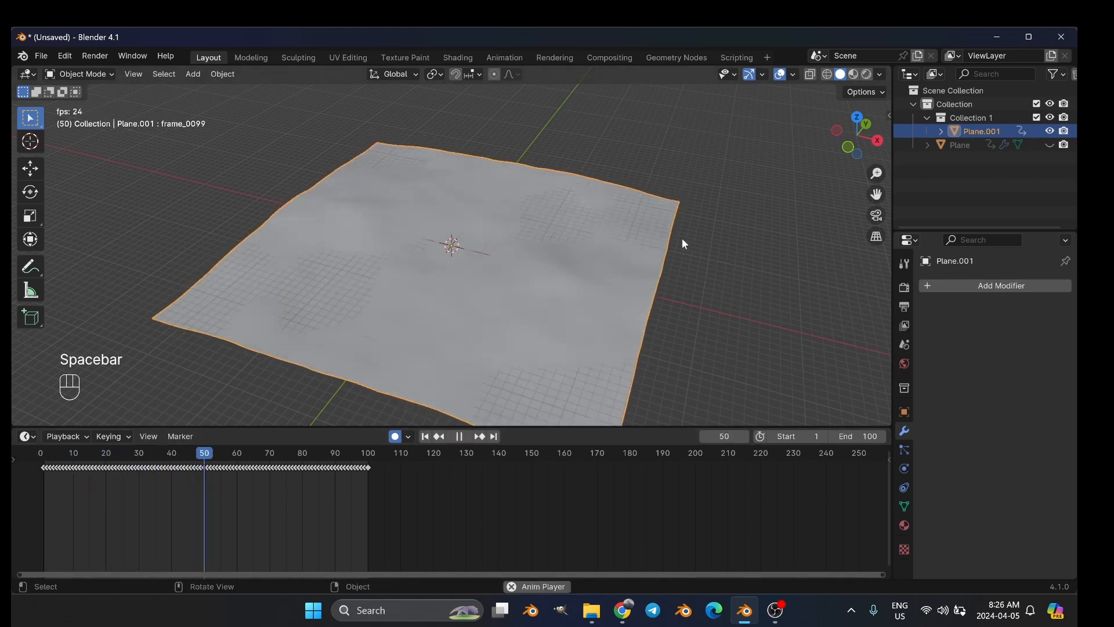
key(space)
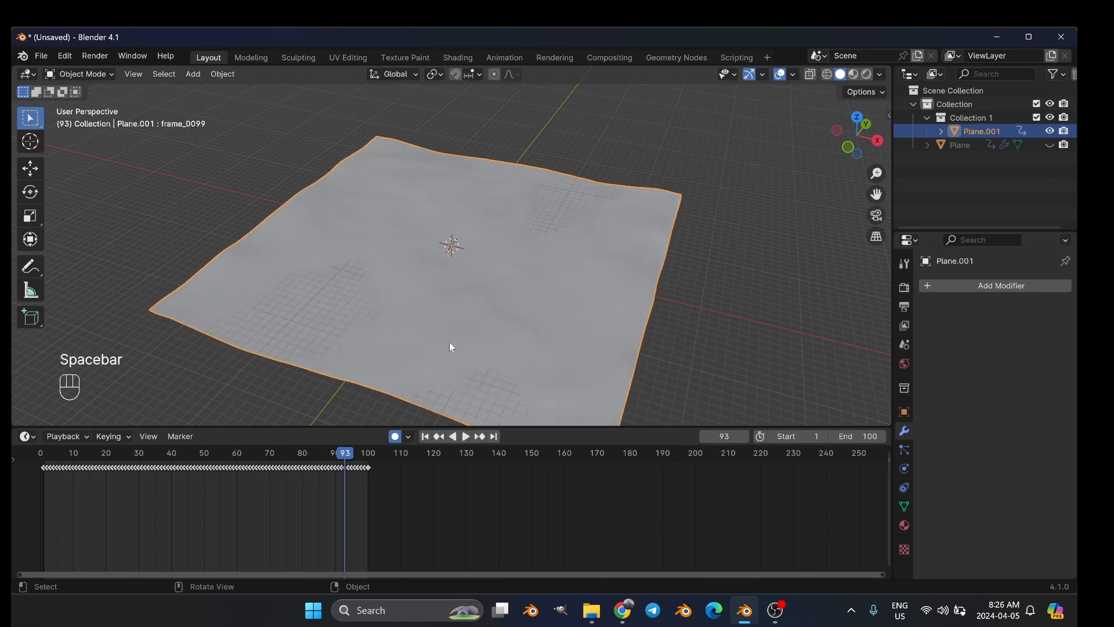
drag(344, 461, 28, 478)
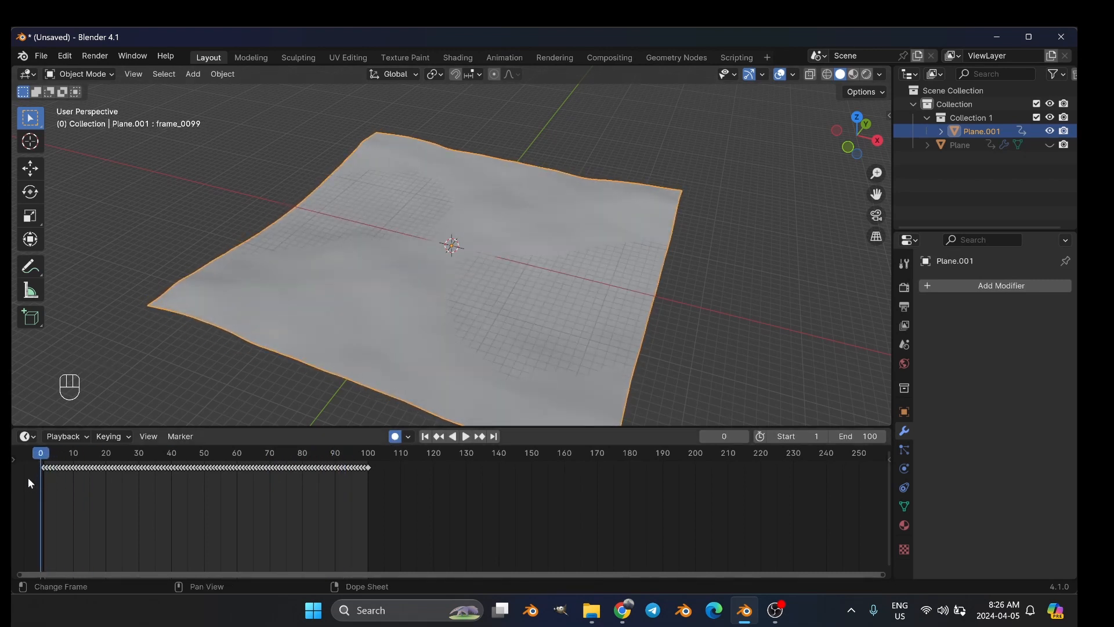
- Export the animated ocean as glTF Binary file OCEANTUT007V14.glb in the TUTORIALS007 folder
click(39, 56)
mouse_move(101, 253)
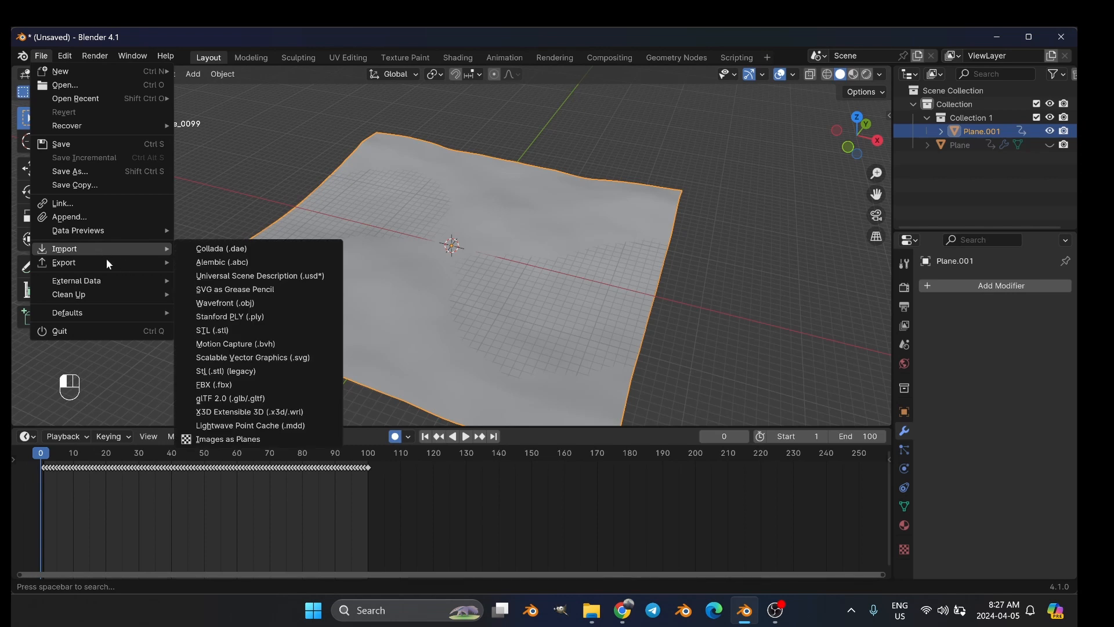
click(242, 412)
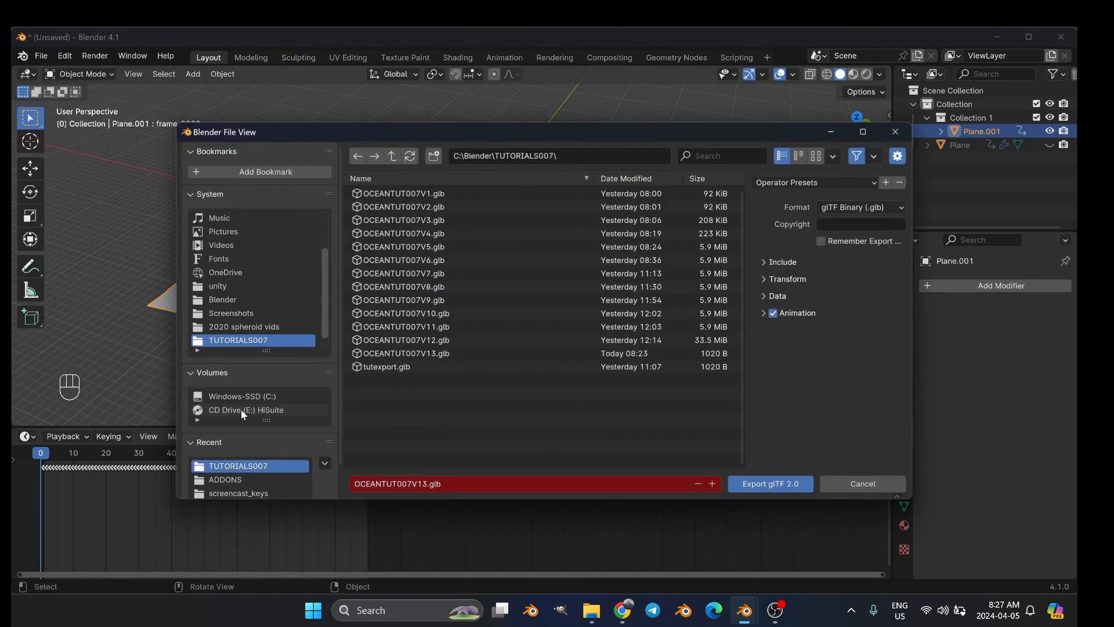
click(443, 355)
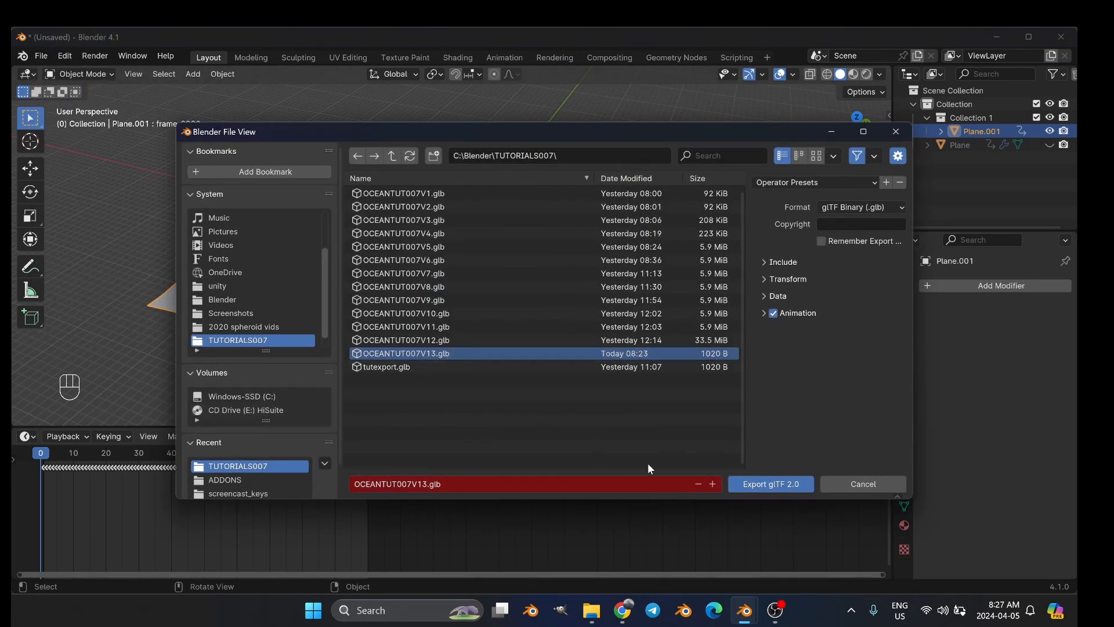
click(714, 484)
click(743, 486)
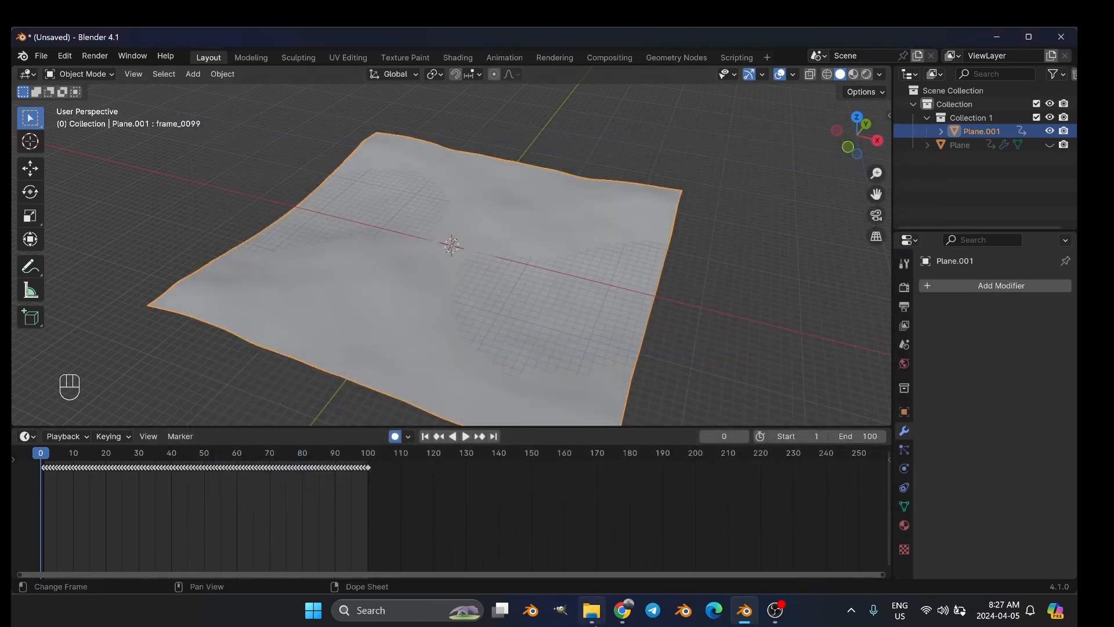
- Open OCEANTUT007V14 from the TUTORIALS007 folder in 3D Viewer, inspect its wave animation, and return to Blender
click(592, 609)
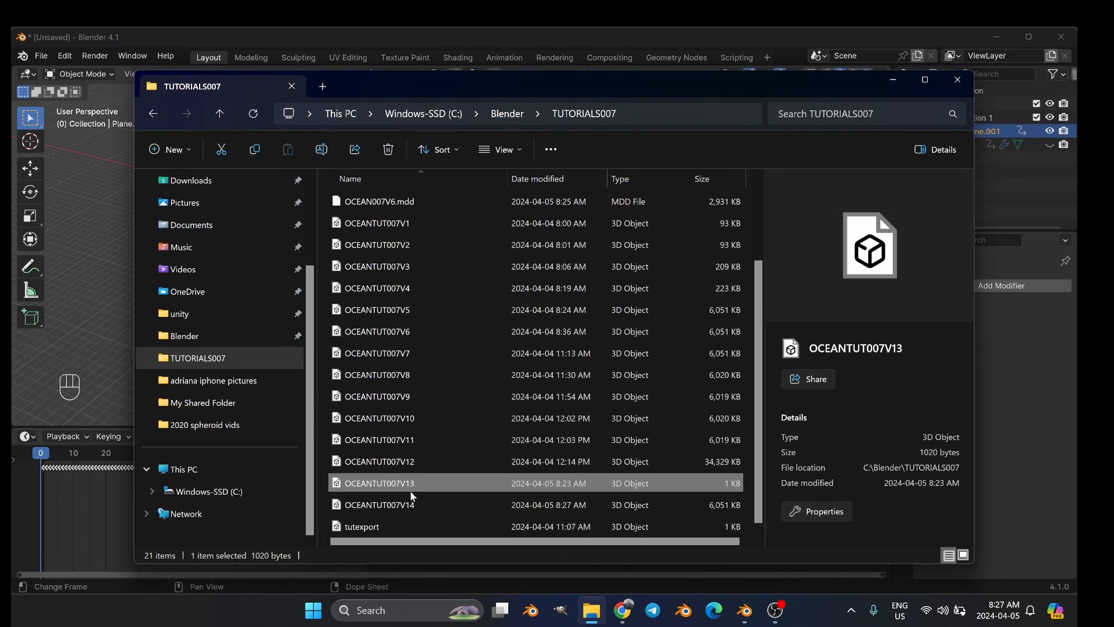
double_click(405, 504)
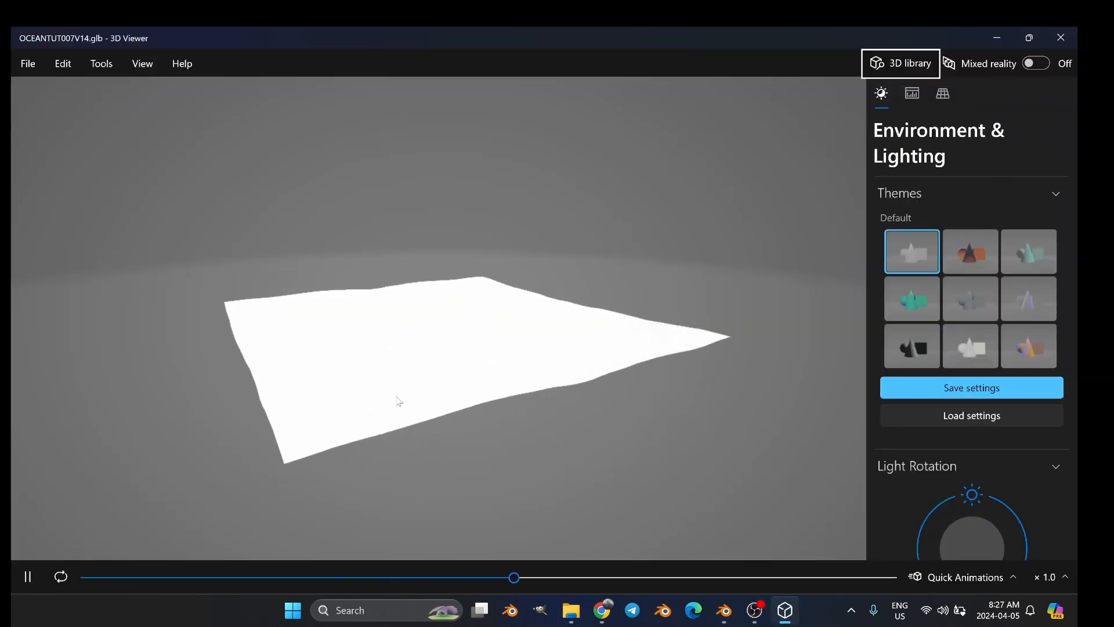
mouse_move(379, 366)
mouse_down()
mouse_move(487, 331)
mouse_move(391, 386)
mouse_move(425, 371)
mouse_move(438, 316)
mouse_move(388, 326)
mouse_move(398, 369)
mouse_up()
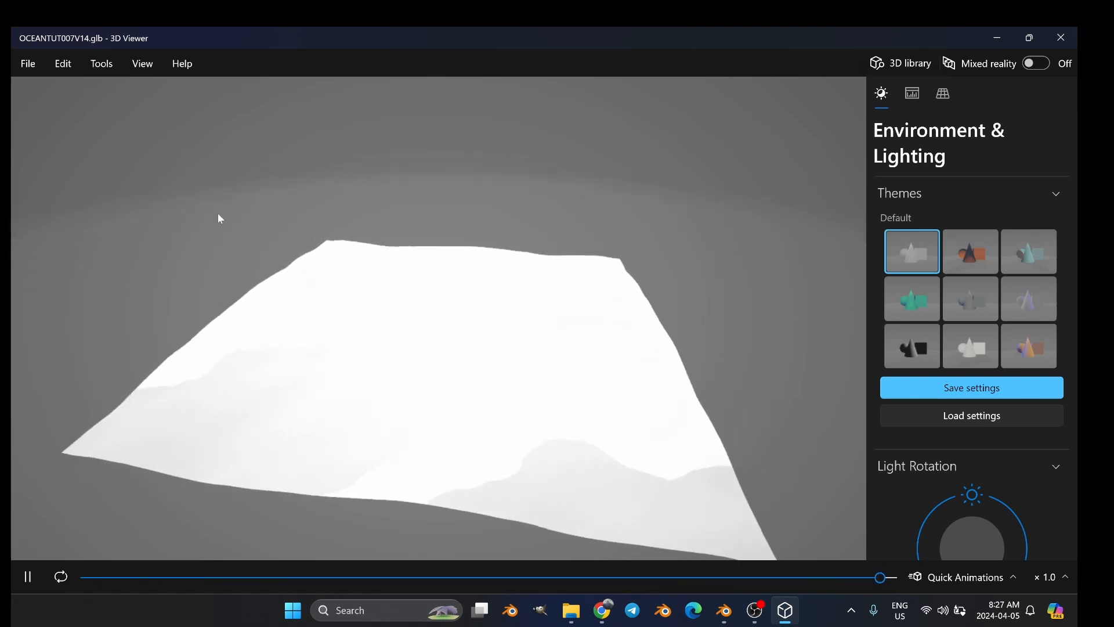
click(29, 578)
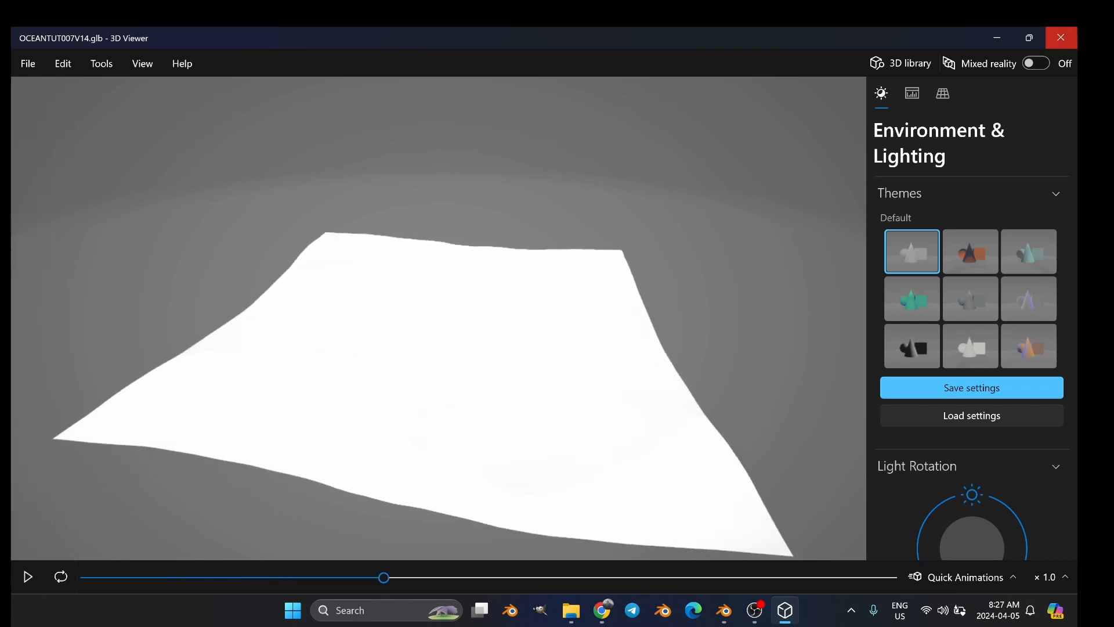
click(1062, 37)
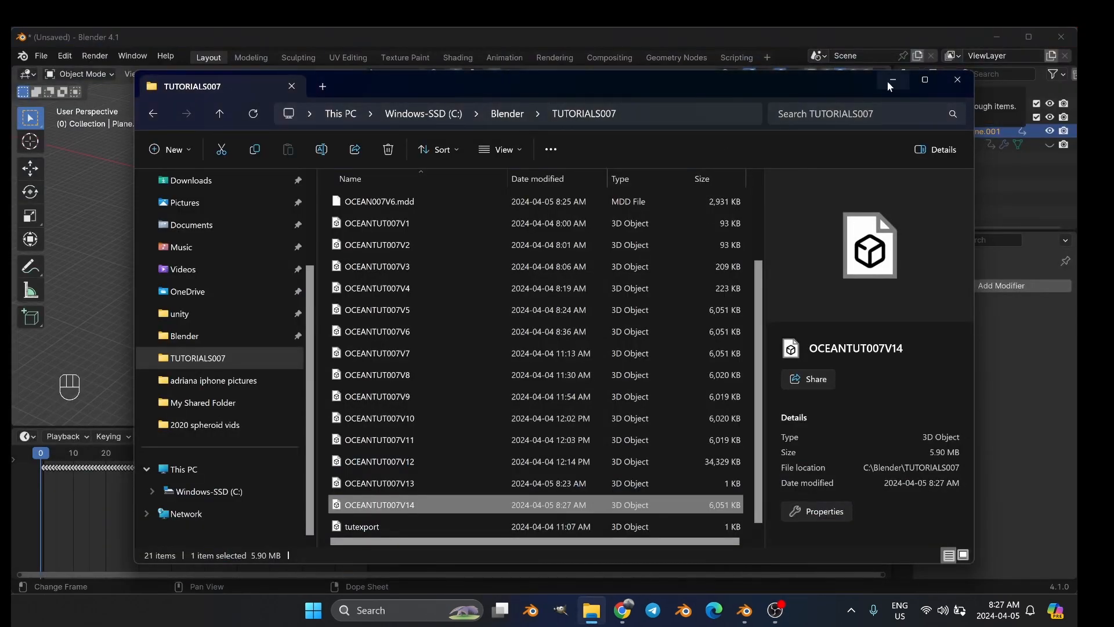
click(890, 81)
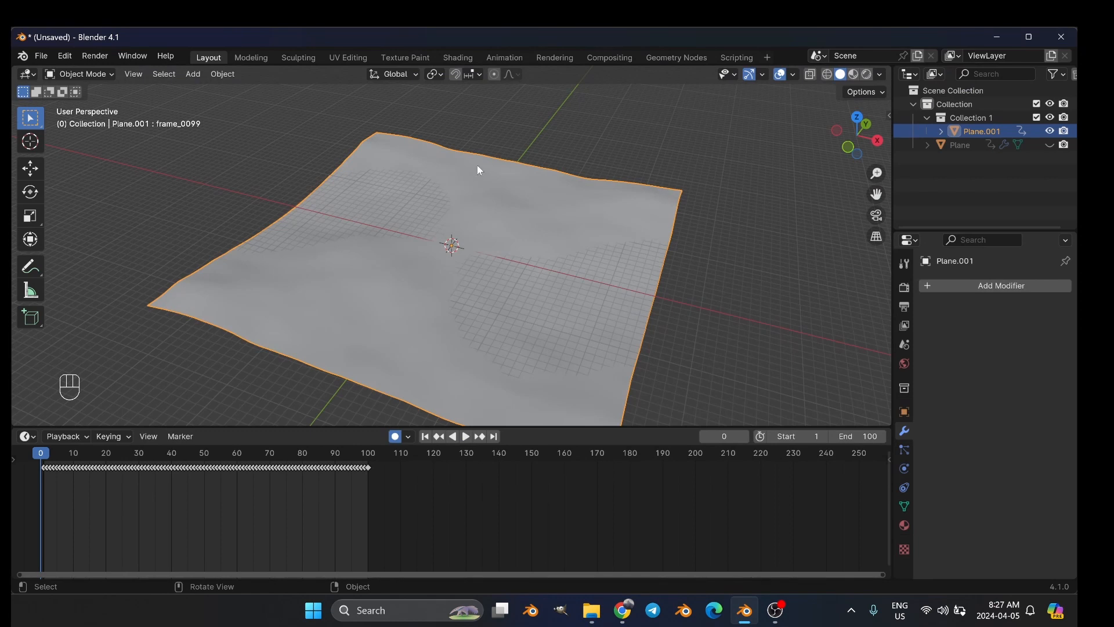
- Create a new material for Plane.001 in the Shading workspace and set its Principled BSDF base color to deep blue
click(457, 56)
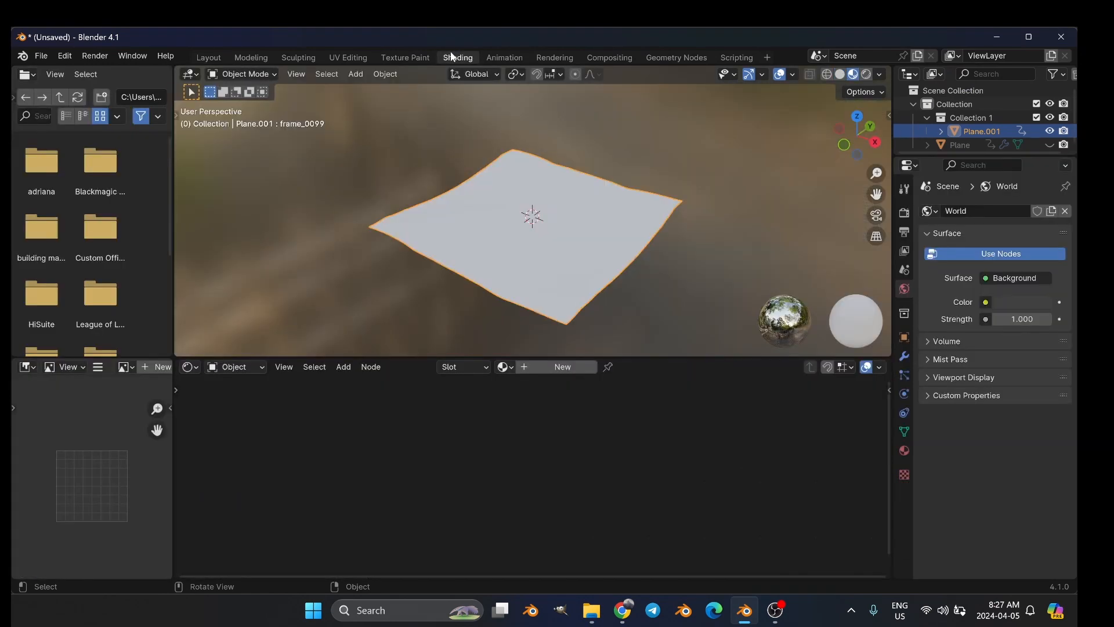
click(546, 367)
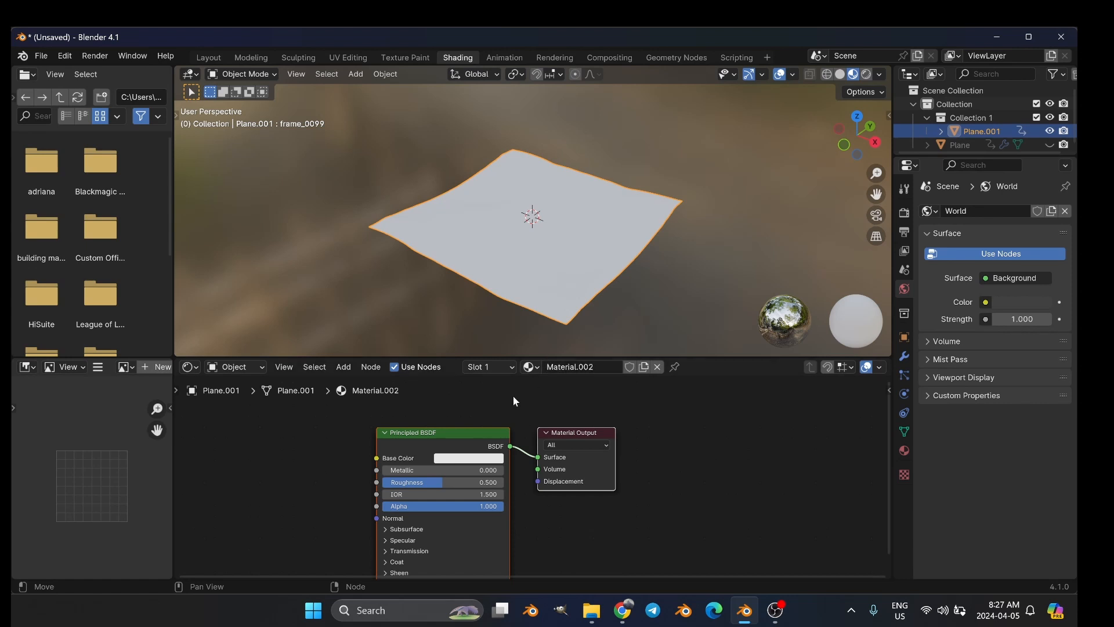
click(464, 459)
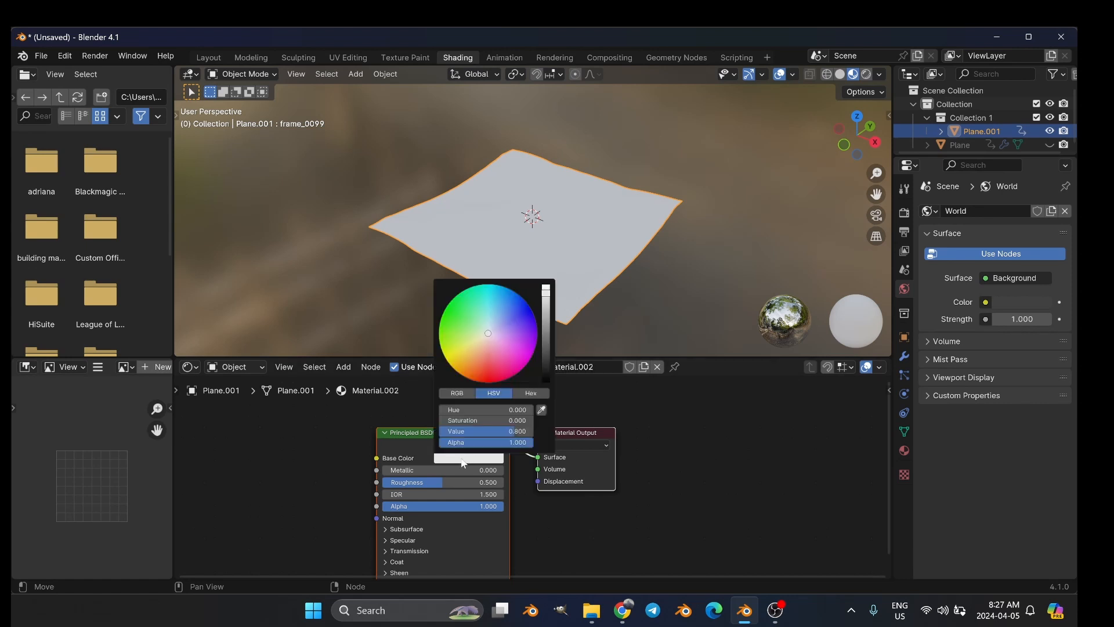
click(489, 306)
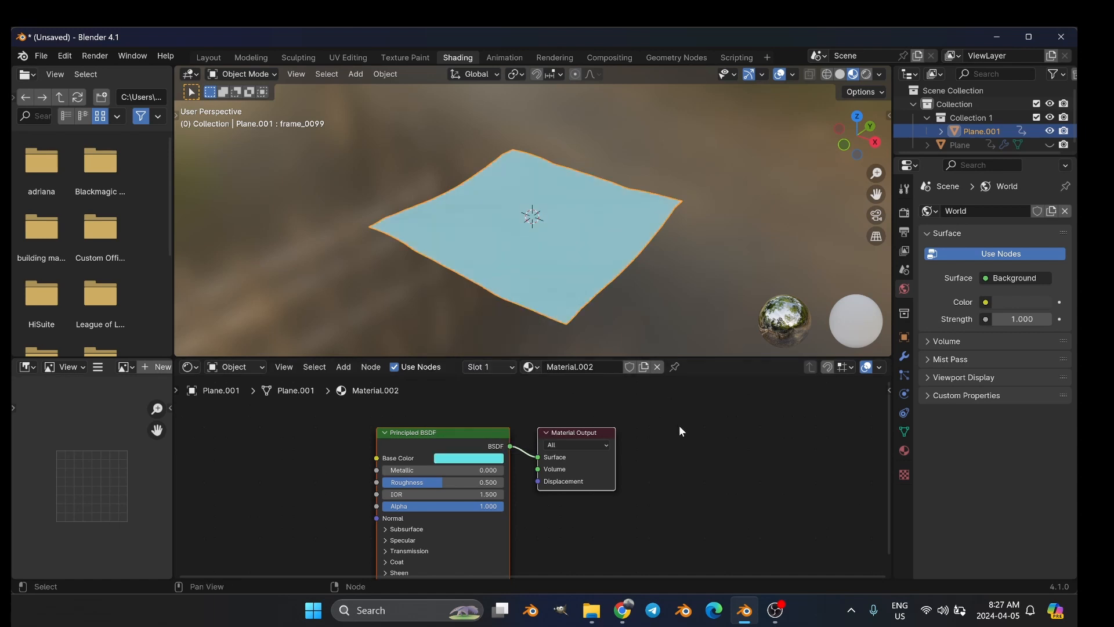
click(481, 458)
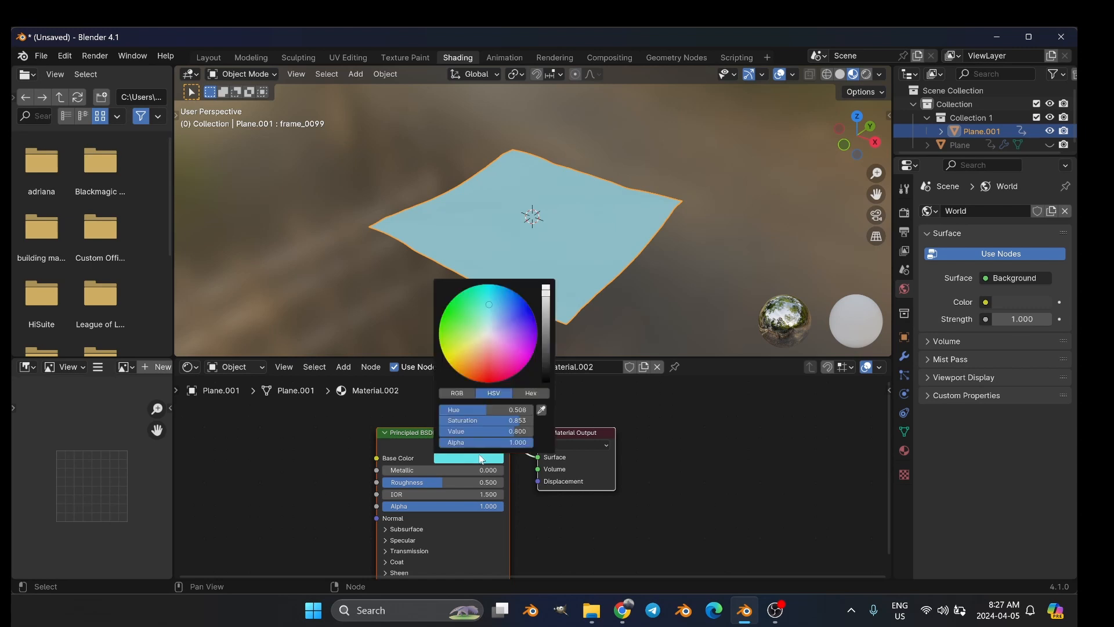
click(524, 308)
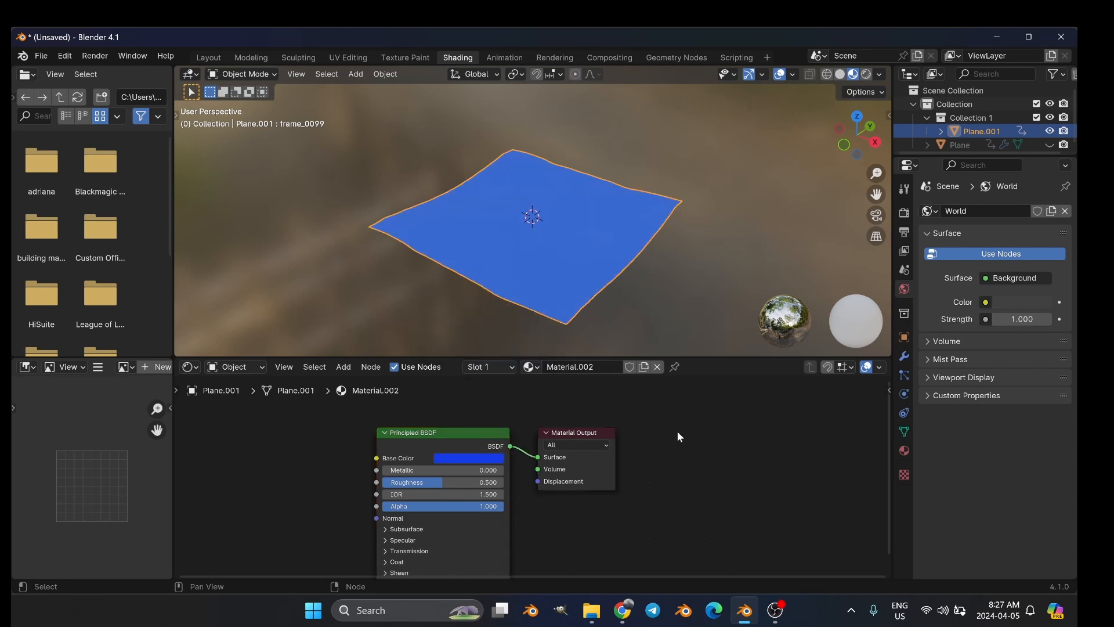
- Export the blue ocean as glTF Binary file OCEANTUT007V15.glb in the TUTORIALS007 folder
click(40, 55)
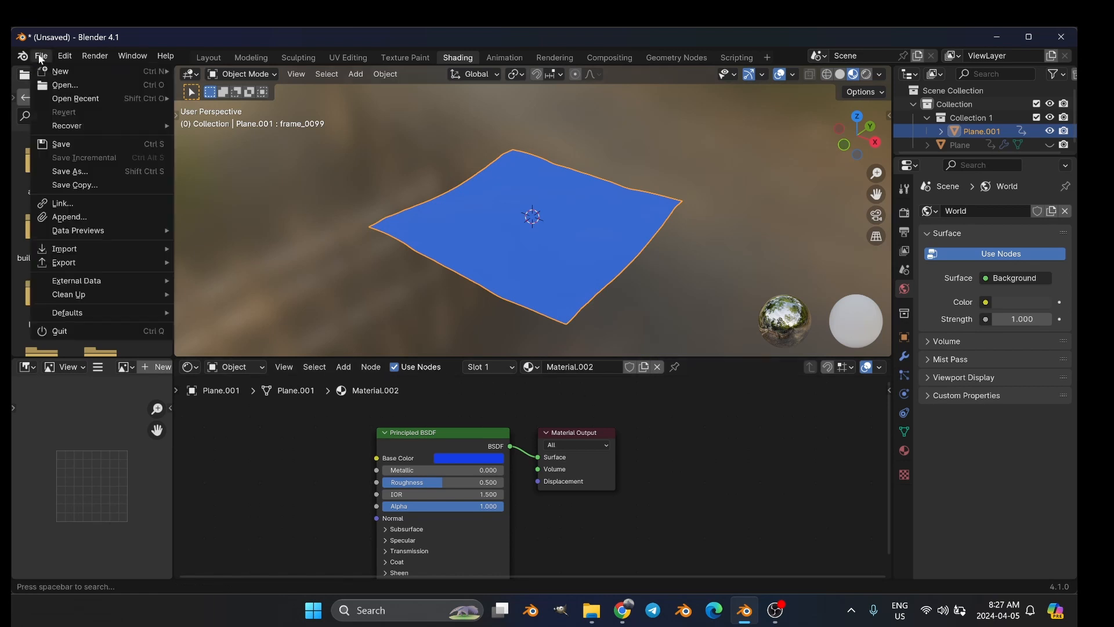
mouse_move(102, 262)
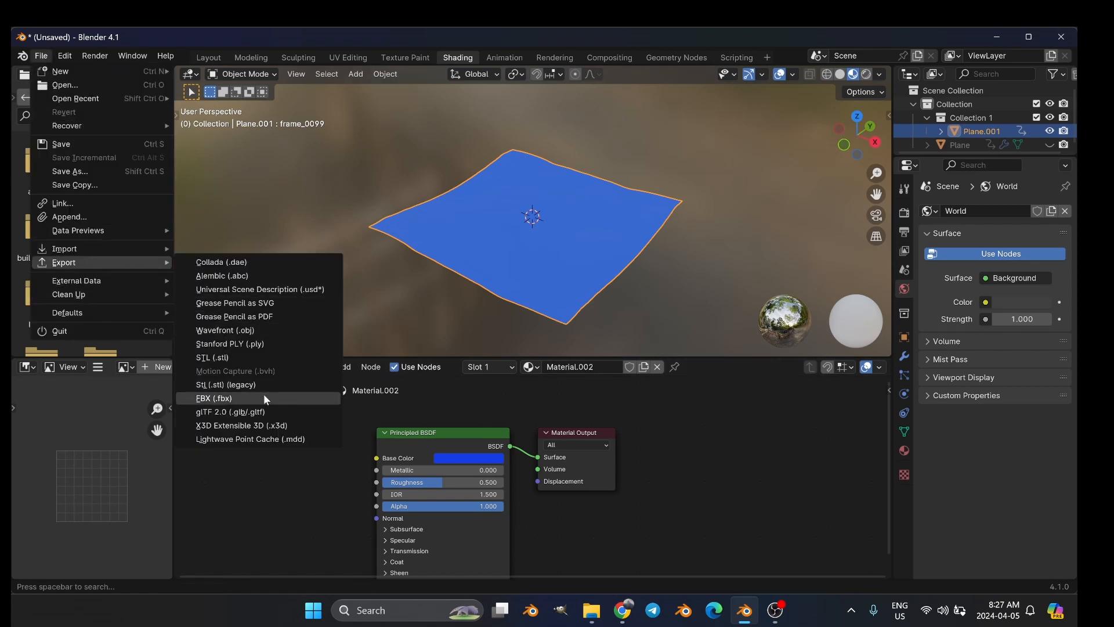
click(274, 412)
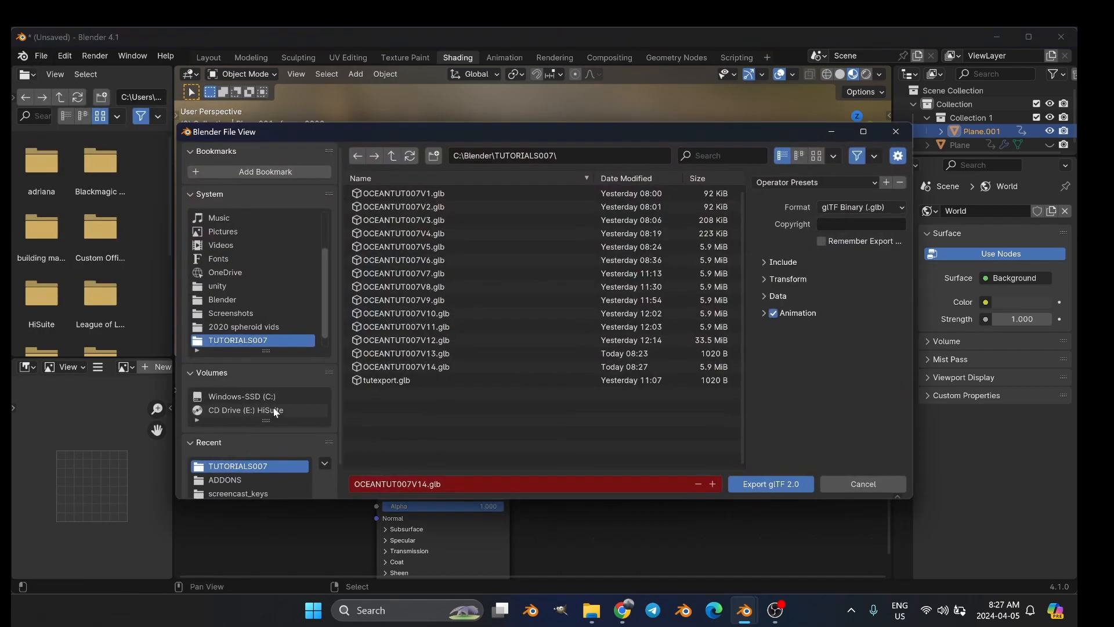
click(451, 367)
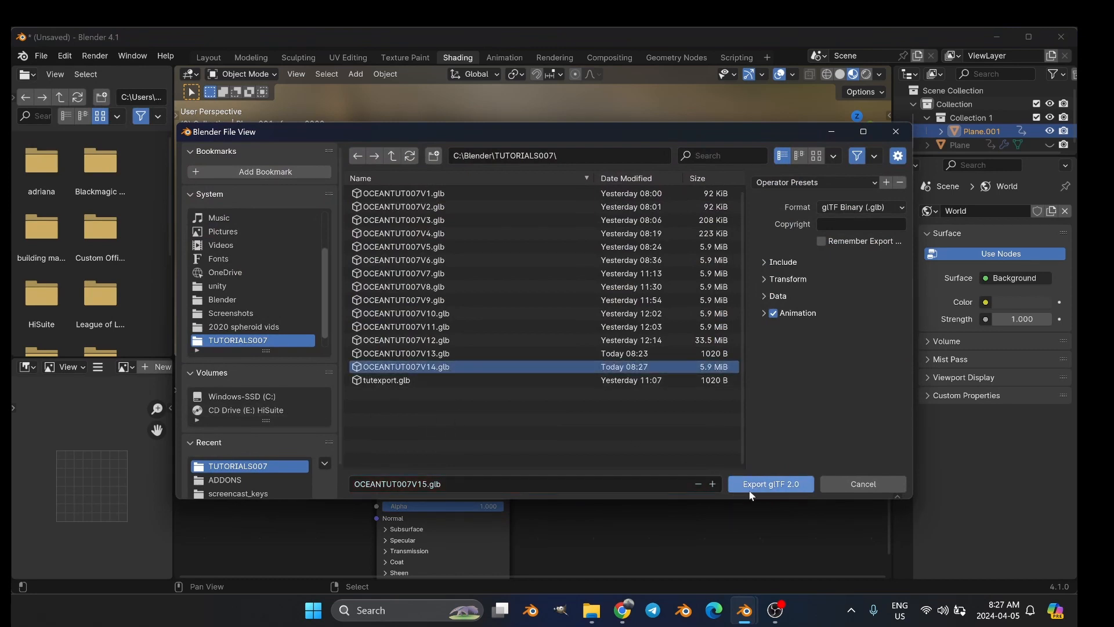
click(751, 485)
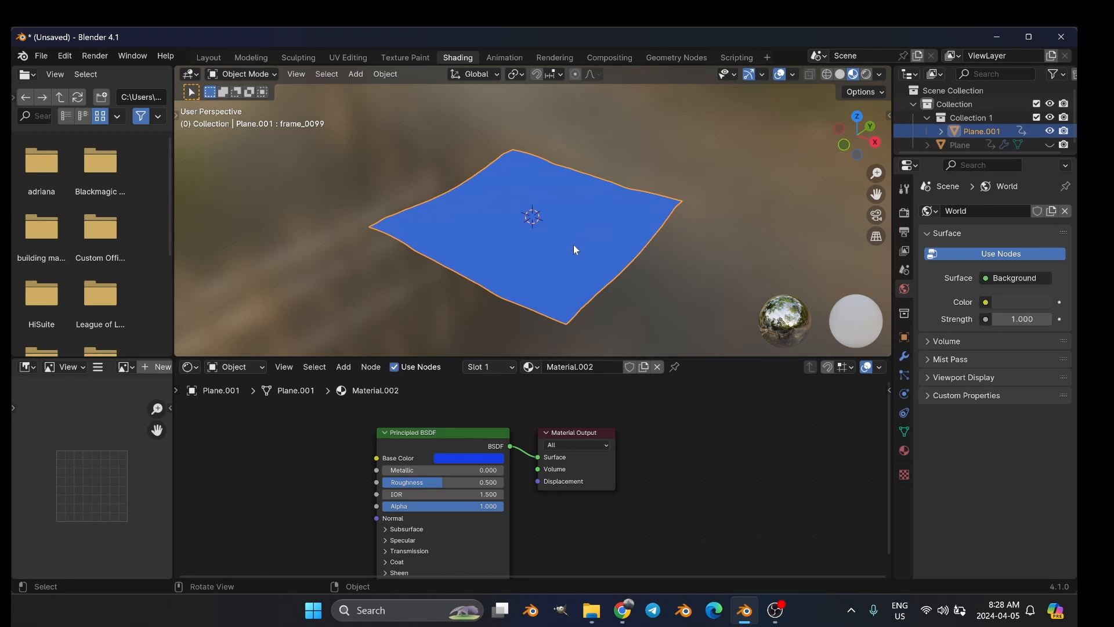
click(775, 610)
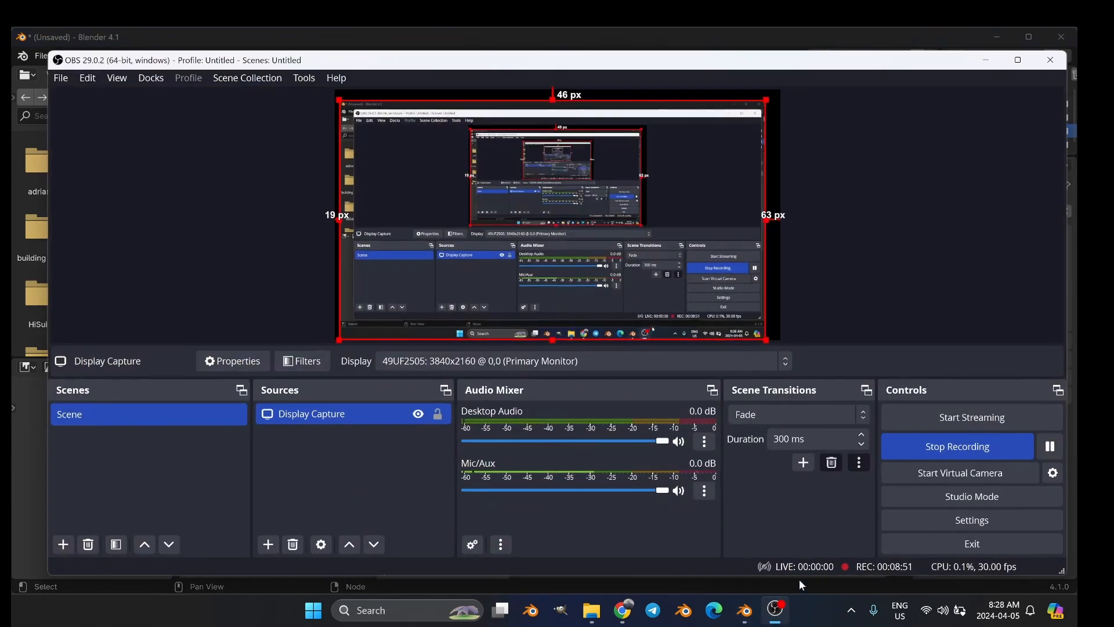
click(924, 450)
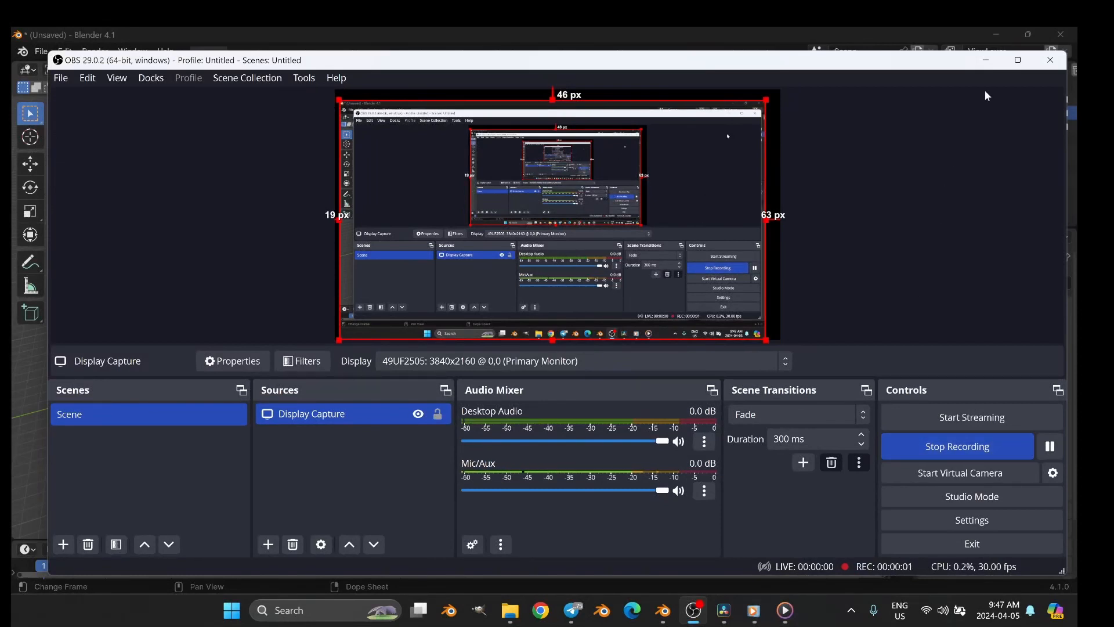
click(995, 58)
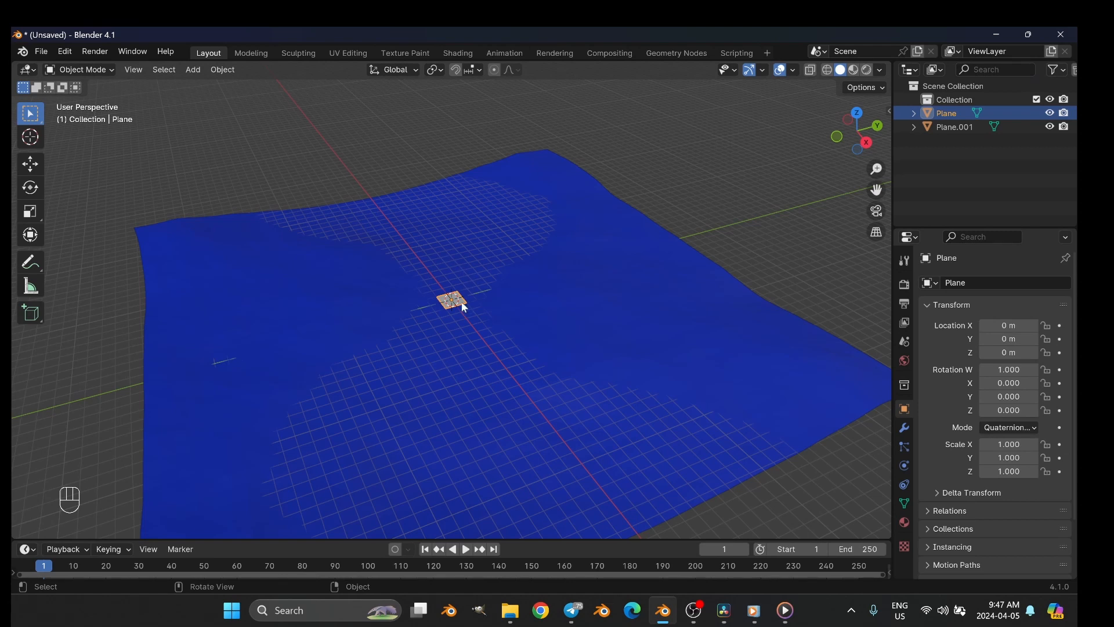
- Delete the small flat Plane at the world origin, keeping only the blue ocean mesh Plane.001
scroll(464, 308, up, 5)
middle_drag(473, 316, 411, 319)
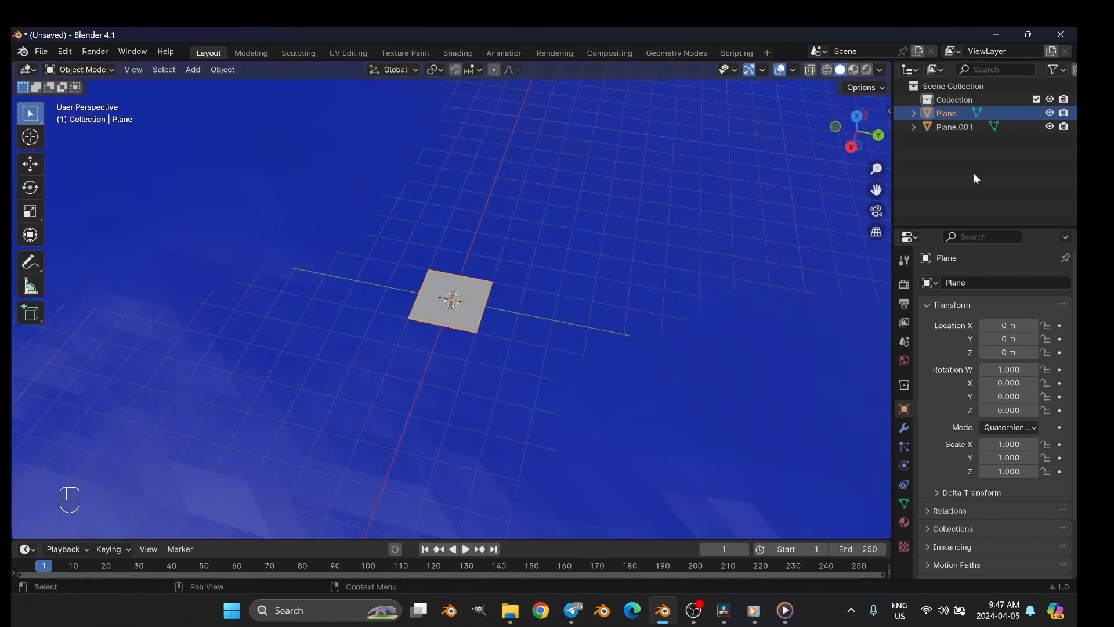
click(1050, 113)
click(1050, 112)
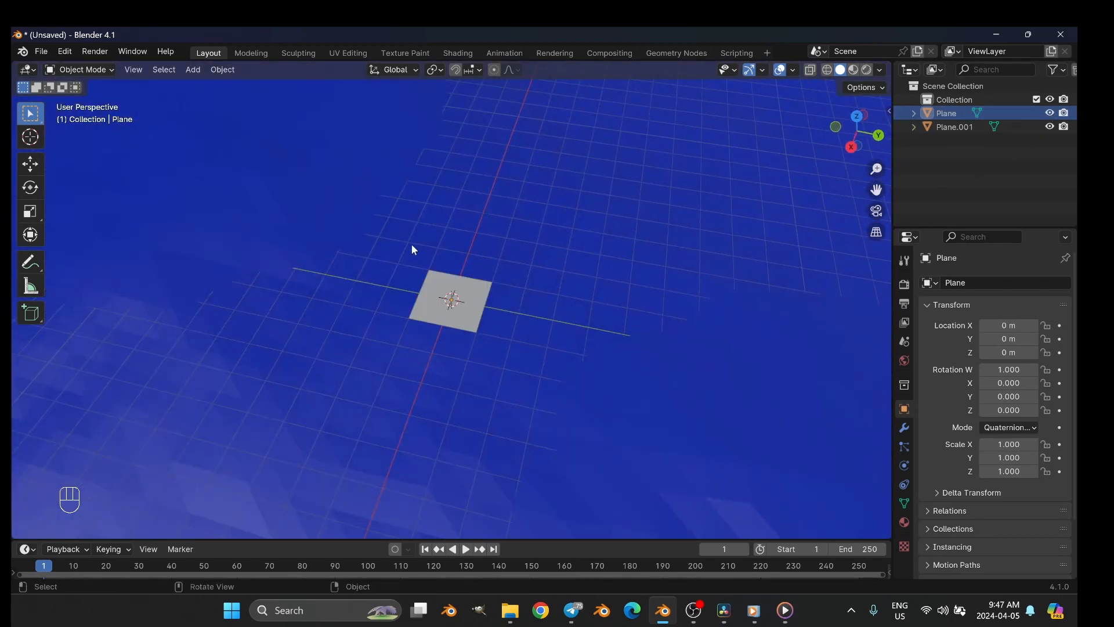
click(481, 296)
key(Delete)
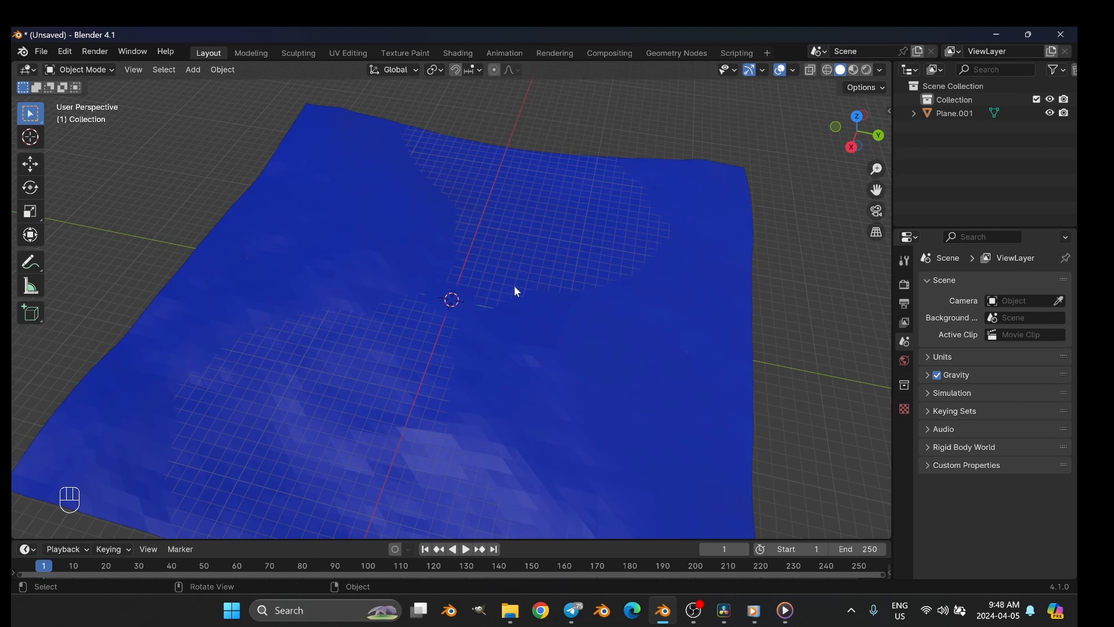
- Apply Shade Smooth to the ocean mesh Plane.001
right_click(532, 323)
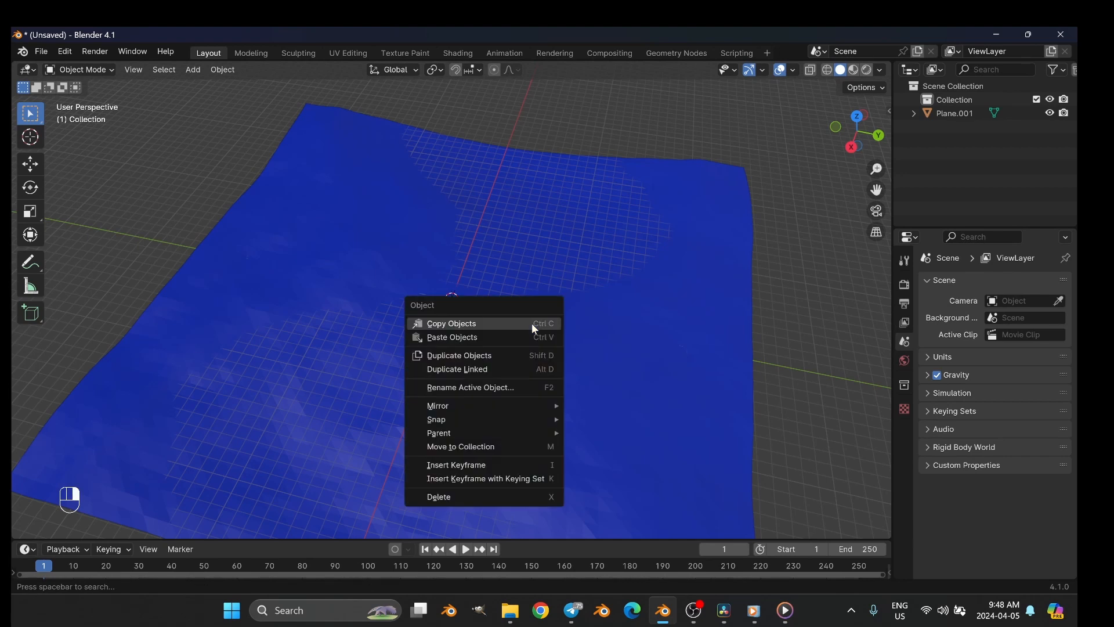
click(638, 309)
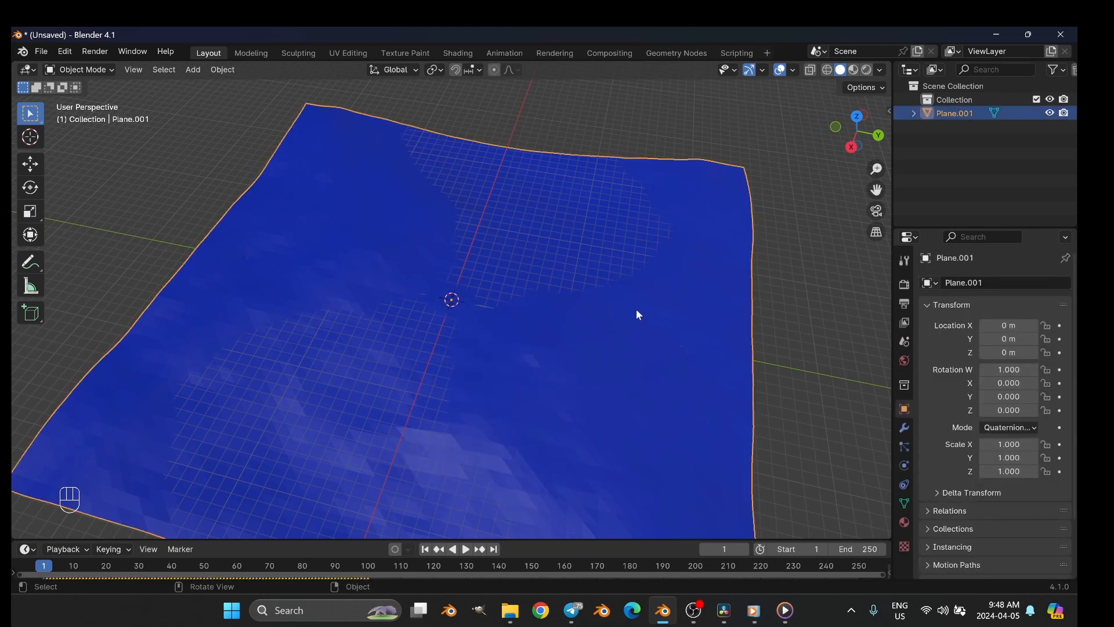
right_click(635, 308)
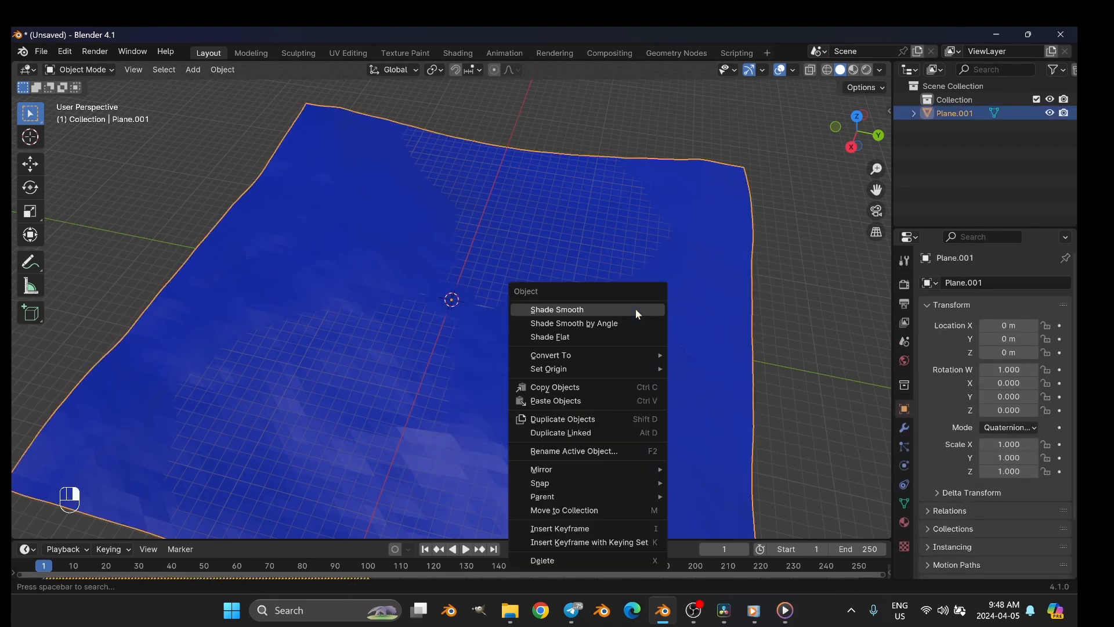
click(634, 308)
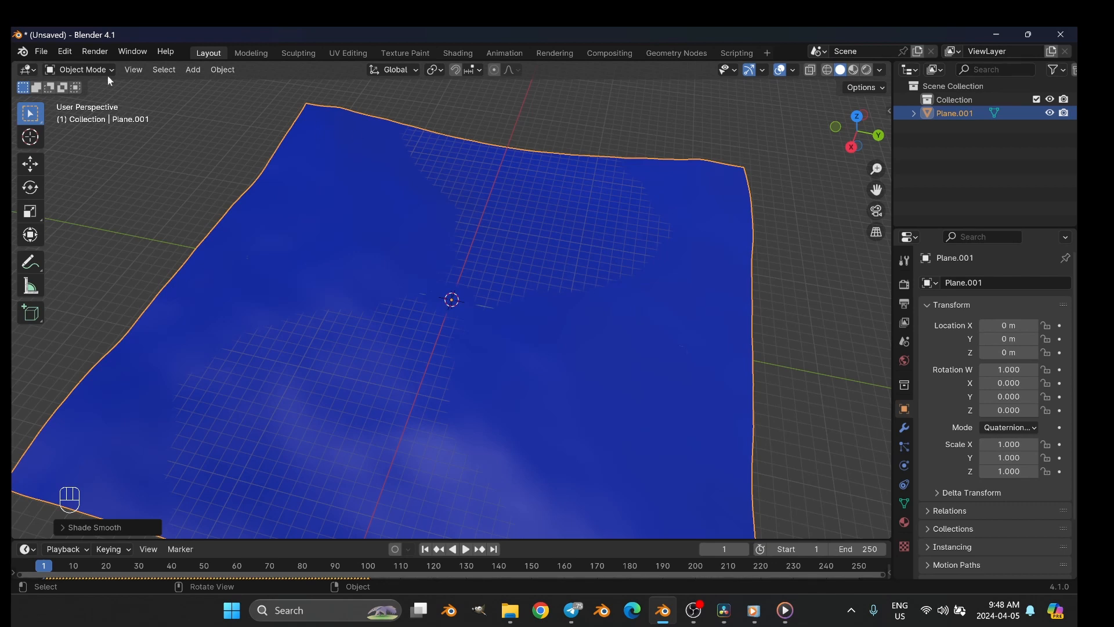
- Export the smooth-shaded ocean as glTF Binary file OCEANTUT007V17.glb in the TUTORIALS007 folder
click(43, 51)
mouse_move(116, 255)
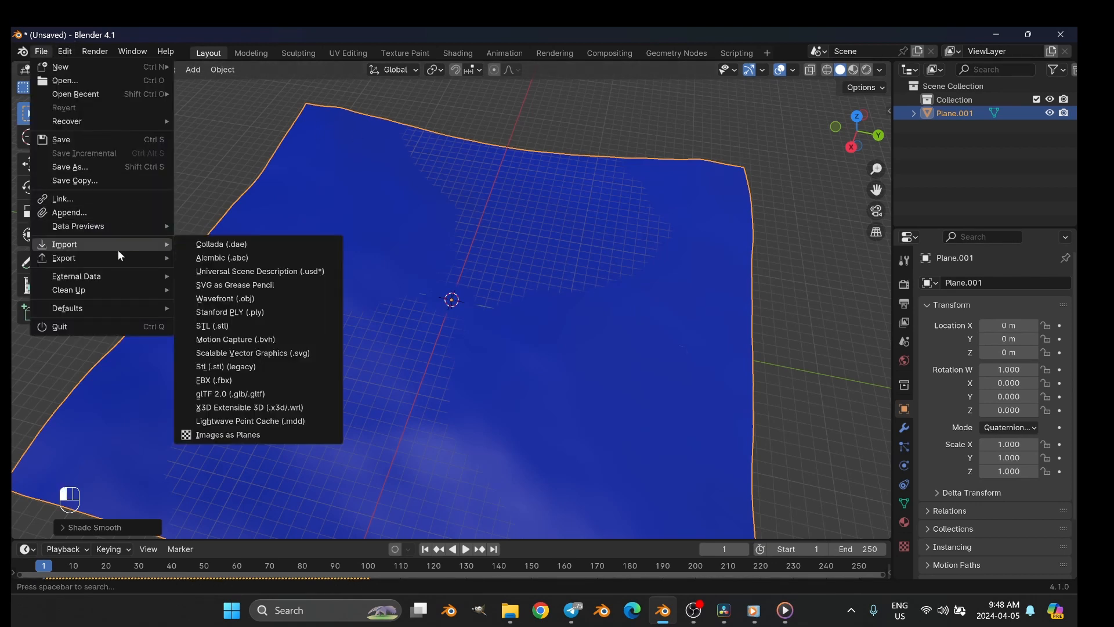
click(271, 407)
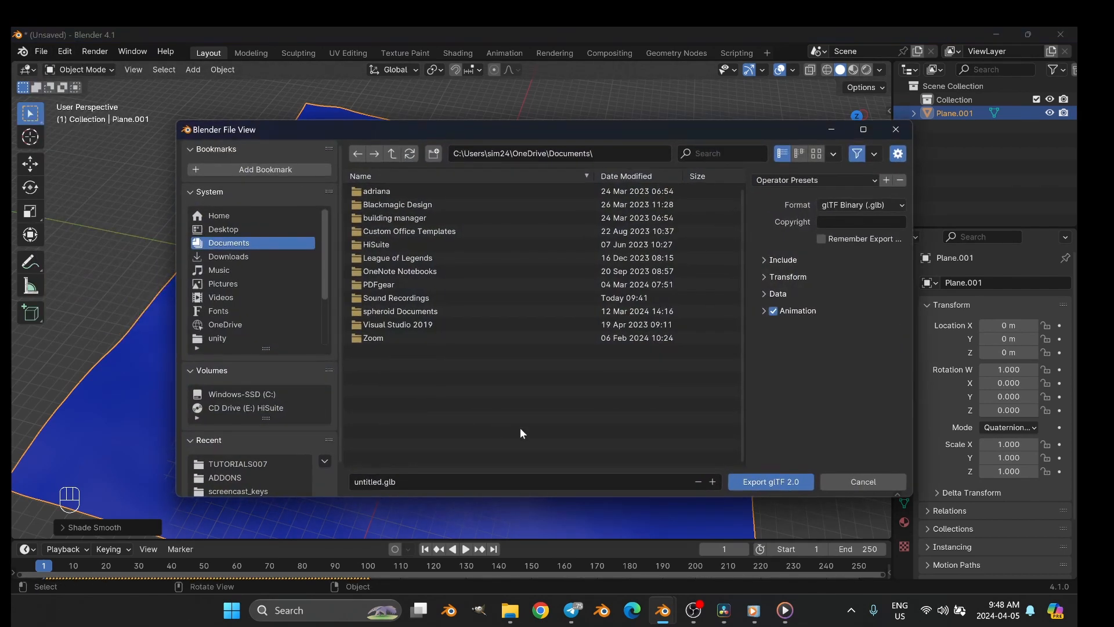
click(235, 463)
click(448, 391)
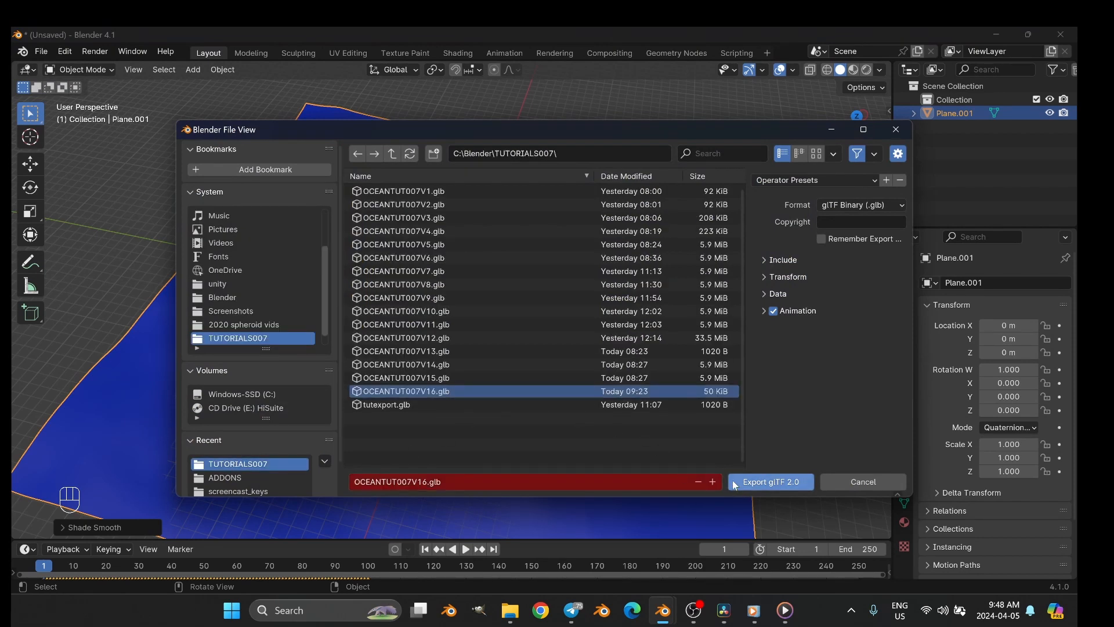
click(713, 482)
click(779, 486)
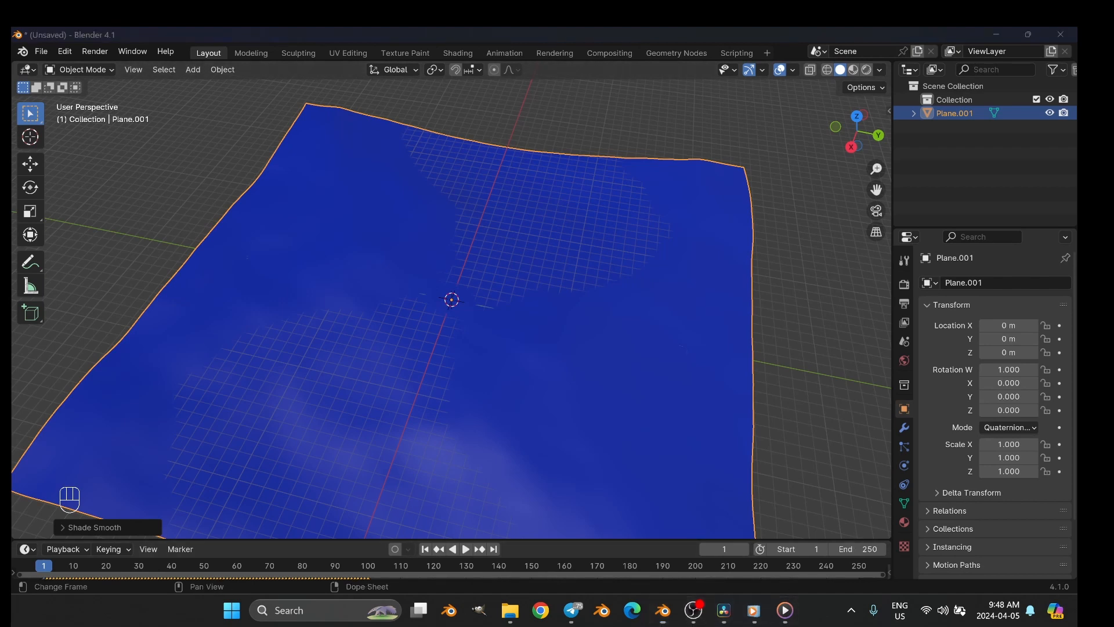
click(708, 614)
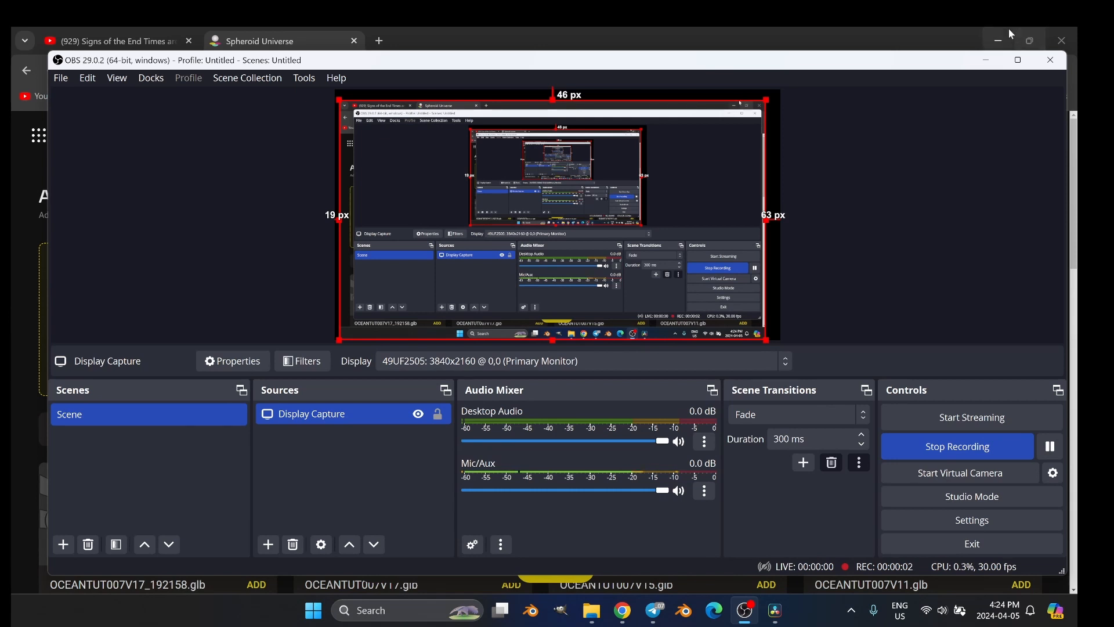
click(986, 59)
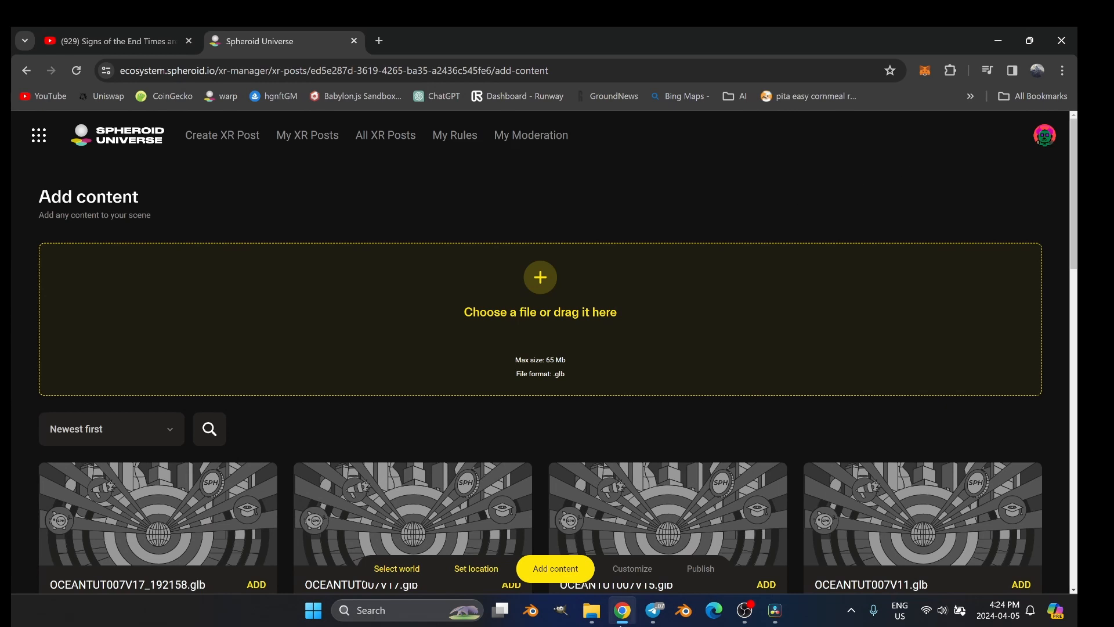
- Upload OCEANTUT007V18.glb from the TUTORIALS007 folder to the Spheroid Universe XR post and add it as content
click(591, 610)
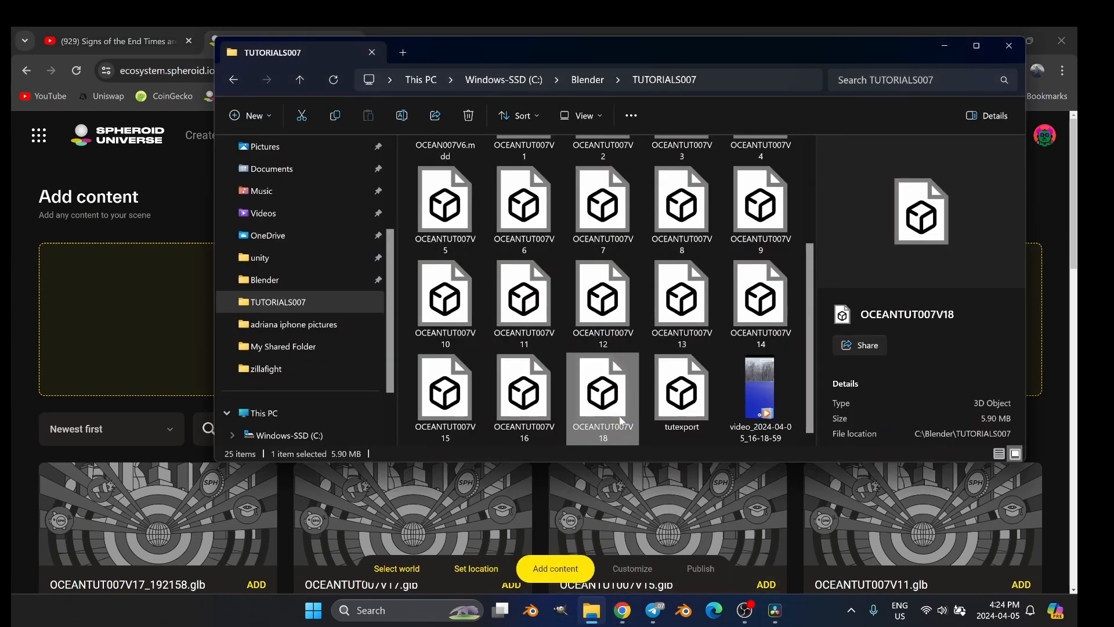
drag(621, 420, 137, 304)
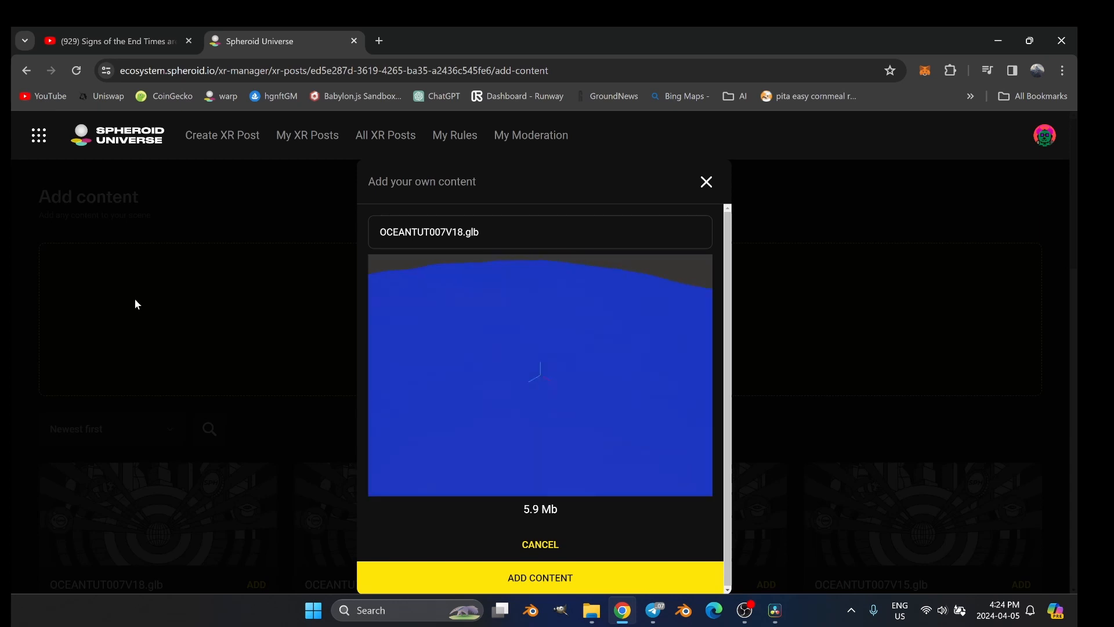
drag(512, 374, 550, 361)
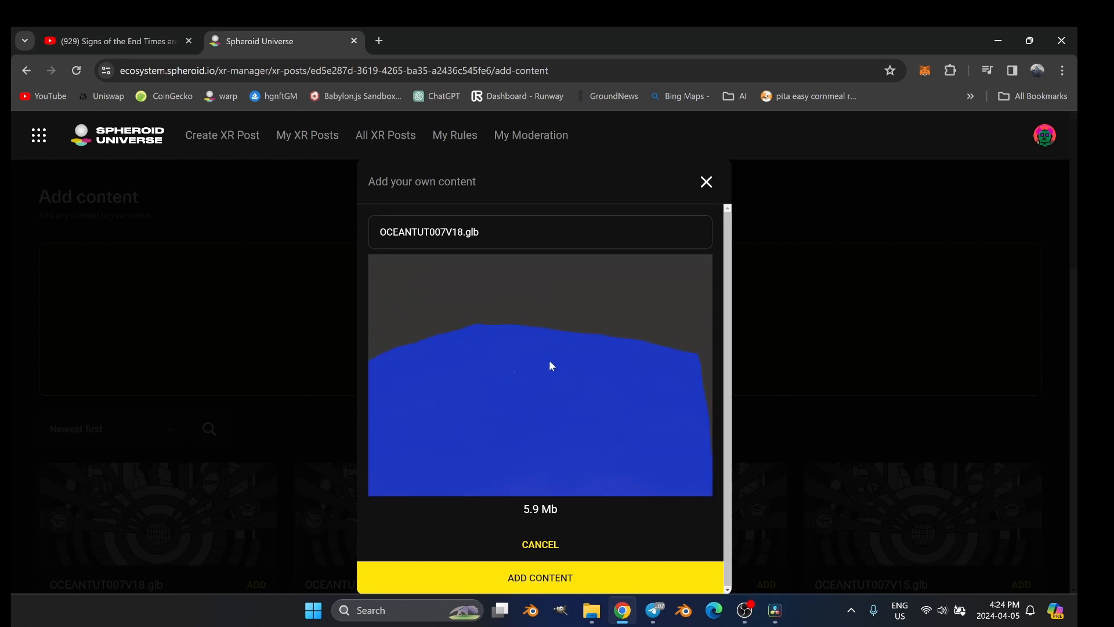
click(606, 574)
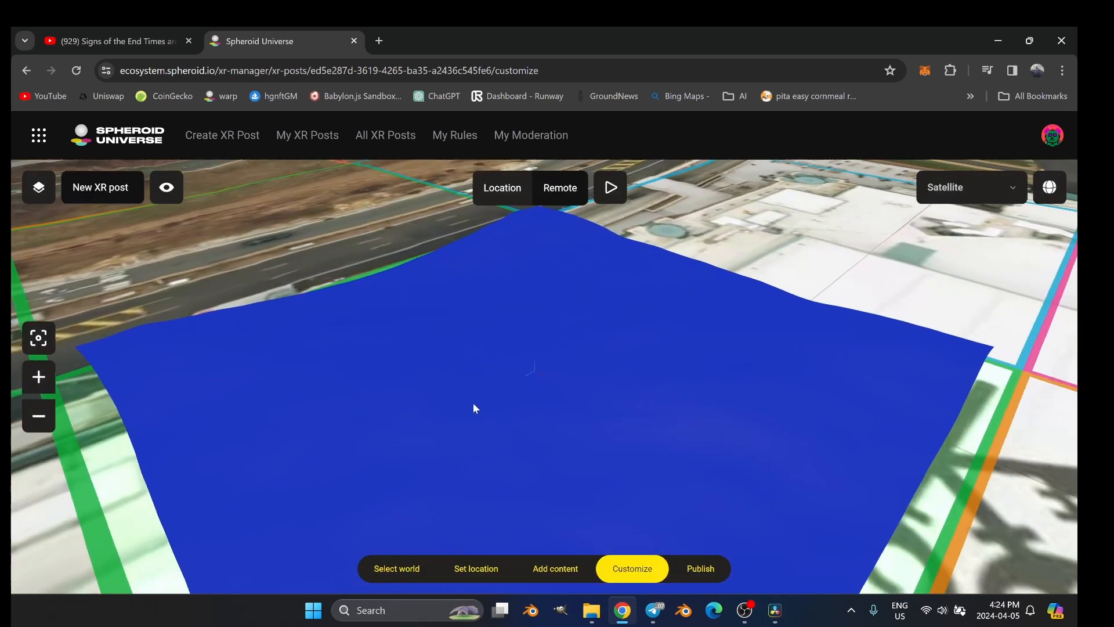
- Check the XR post's object list and scene playback, and open the QR code preview for viewing it in XR
click(35, 187)
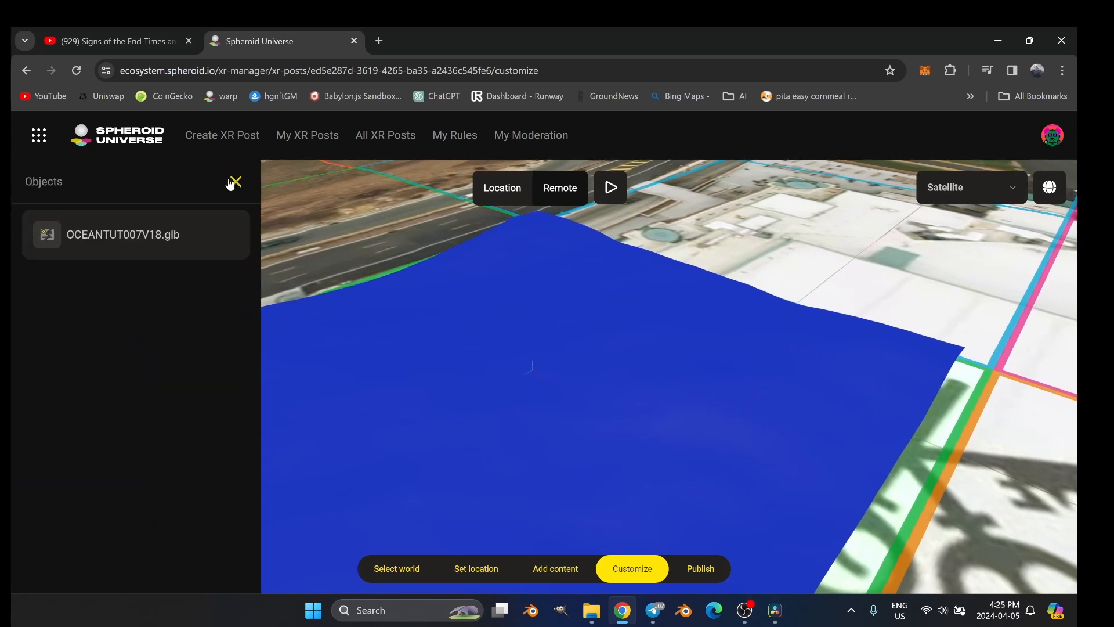
click(234, 183)
click(610, 186)
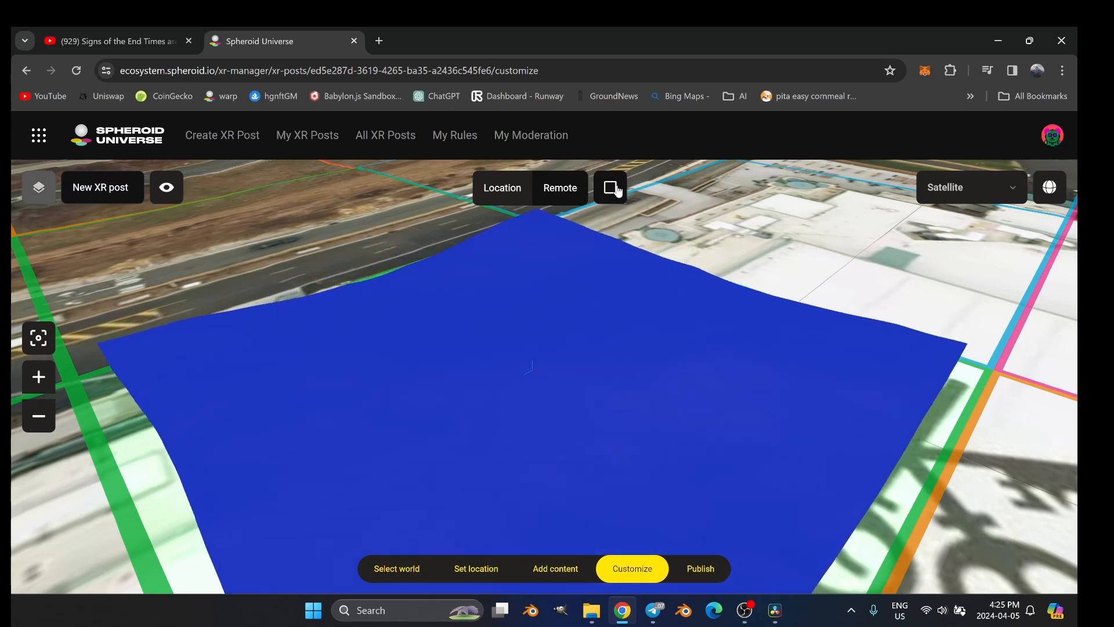
click(611, 186)
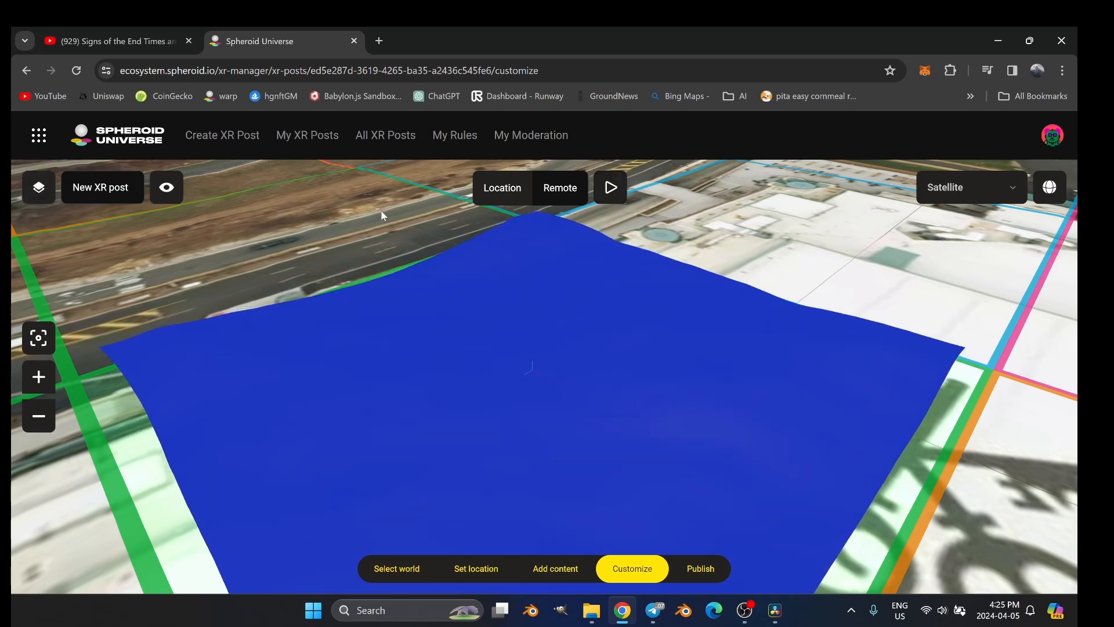
click(167, 187)
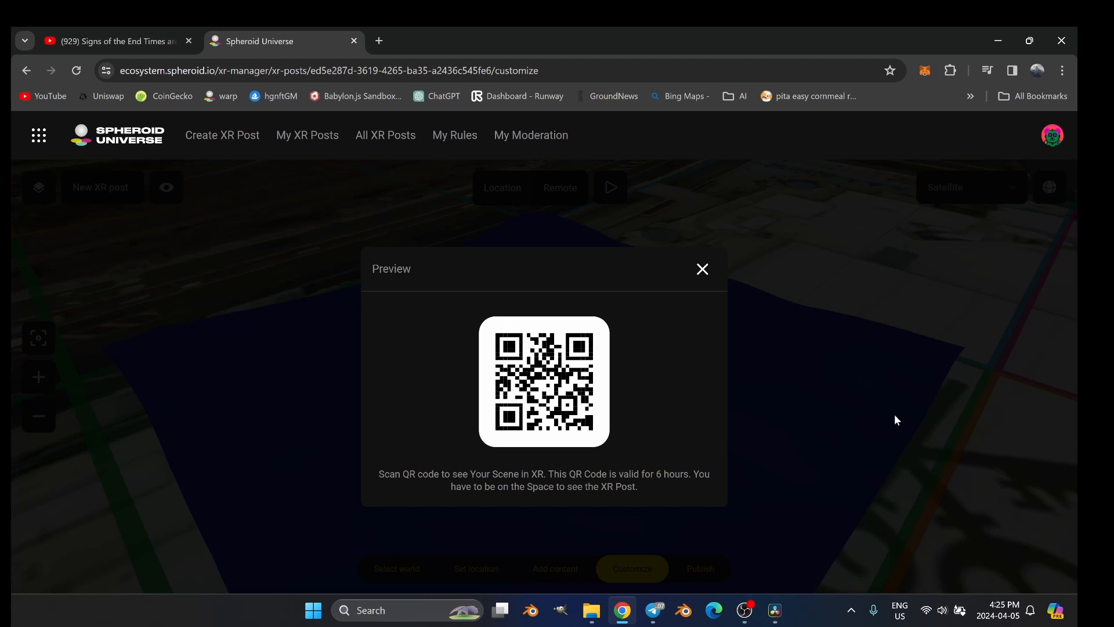
click(743, 612)
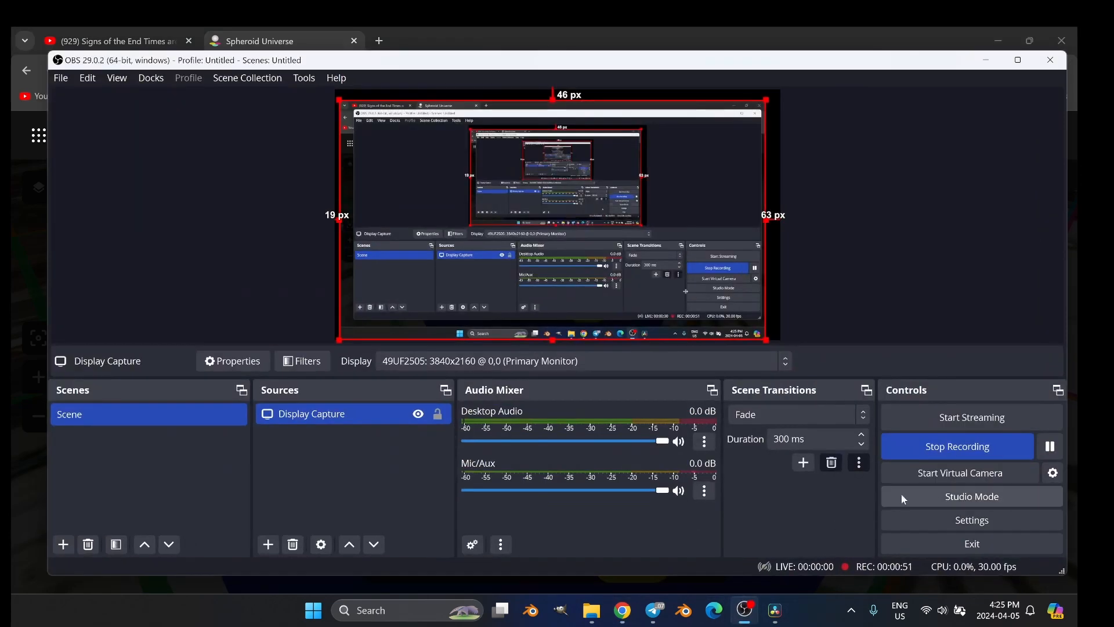
click(960, 449)
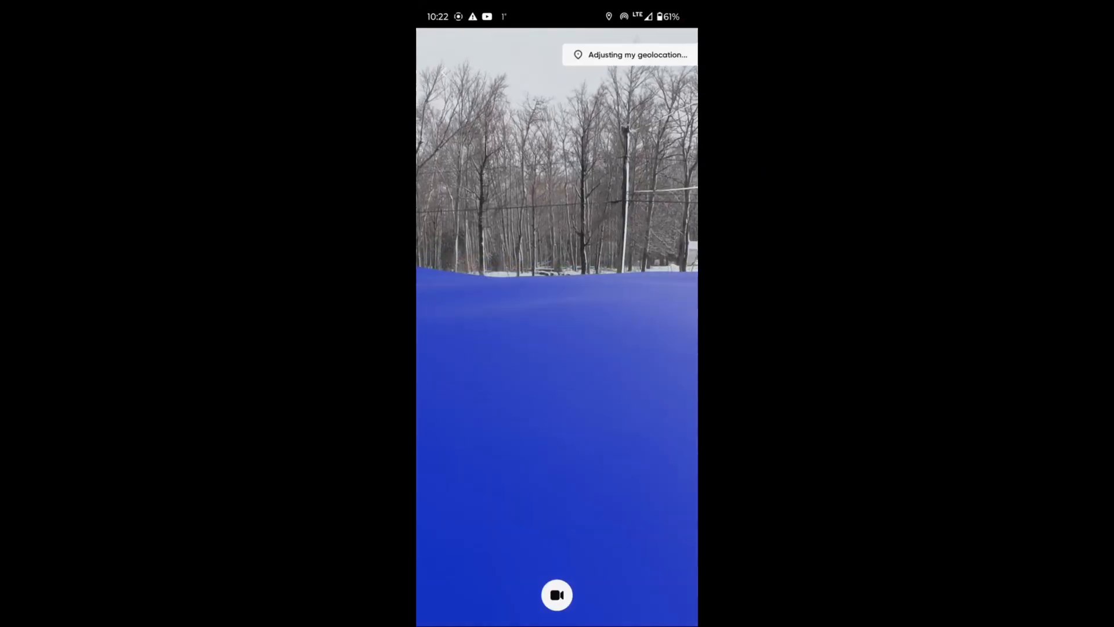